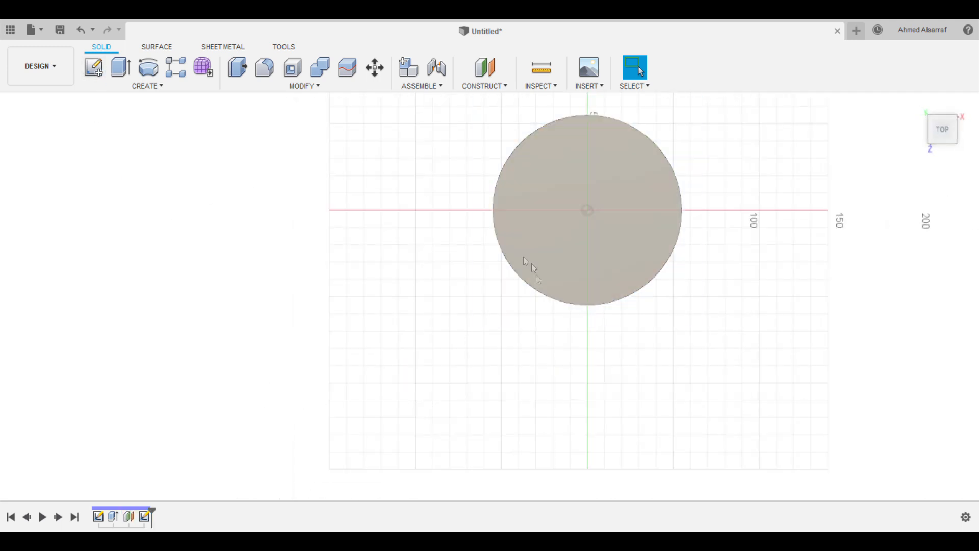
Step: Sketch a 100 mm diameter circle centred on the cylinder's axis and finish the sketch
{"action": "key", "text": "c"}
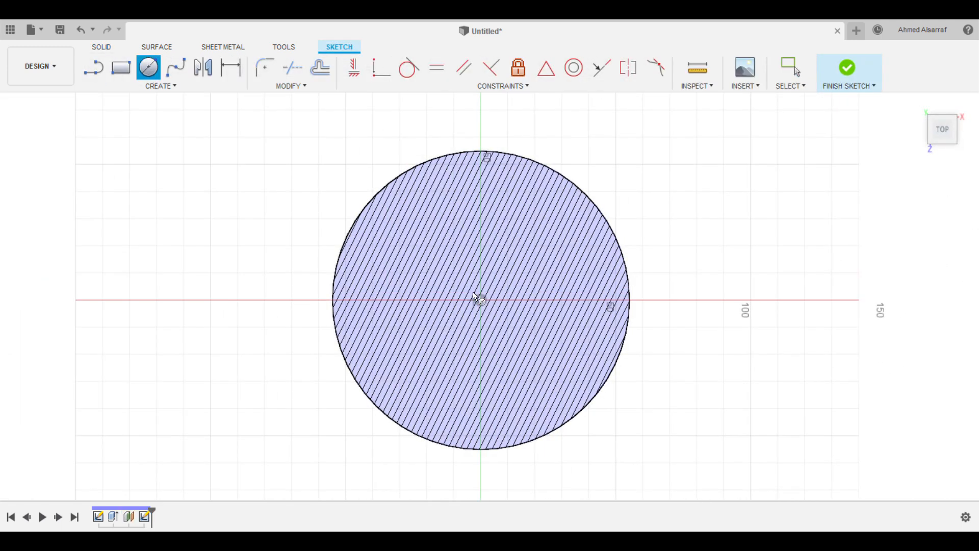
{"action": "scroll", "coordinate": [498, 214], "scroll_direction": "up", "scroll_amount": 3}
{"action": "left_click", "coordinate": [470, 352]}
{"action": "left_click", "coordinate": [469, 145]}
{"action": "key", "text": "Escape"}
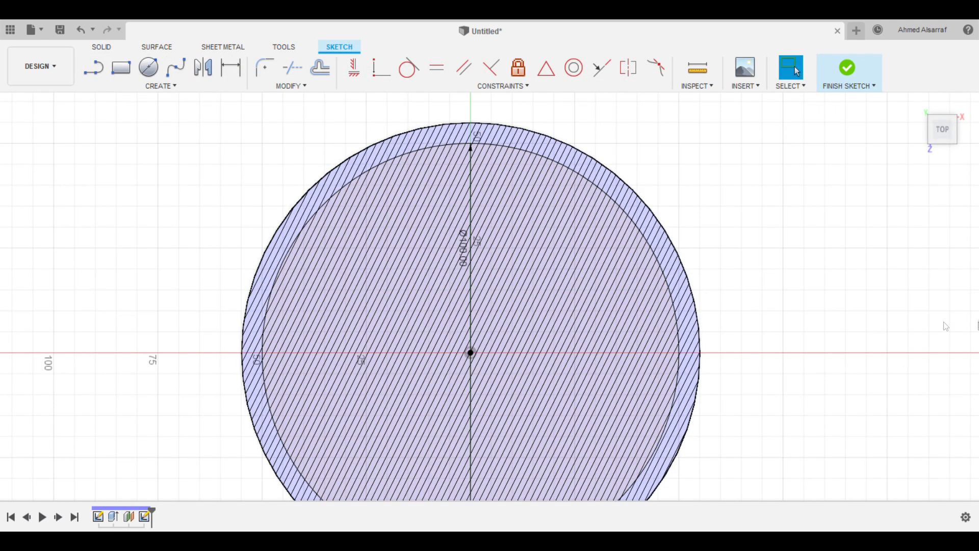
{"action": "left_click", "coordinate": [149, 66]}
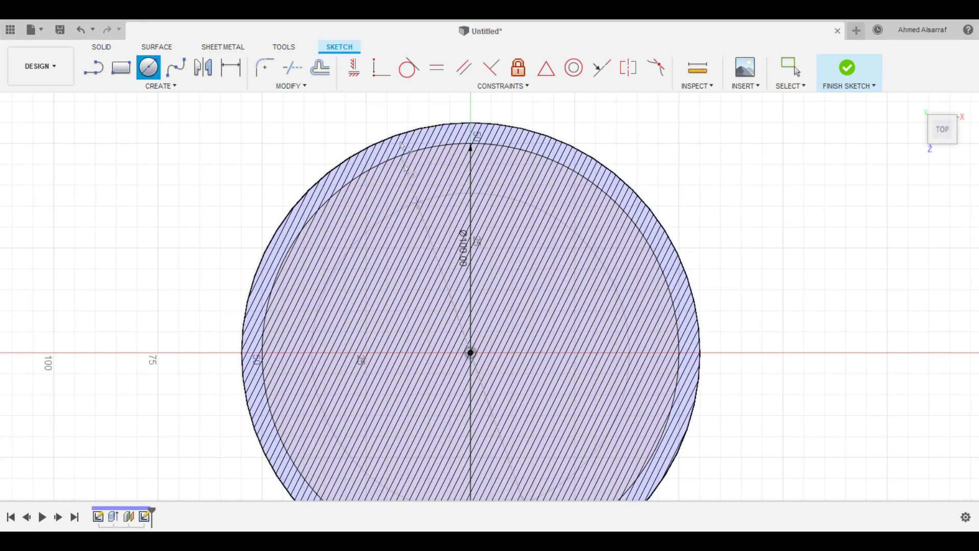
{"action": "left_click", "coordinate": [847, 67]}
Step: Extrude the outer ring of the sketch downward as a cut to form the piston's first ring groove
{"action": "mouse_move", "coordinate": [414, 200]}
{"action": "middle_mouse_down", "text": "shift"}
{"action": "mouse_move", "coordinate": [481, 210]}
{"action": "mouse_move", "coordinate": [316, 406]}
{"action": "middle_mouse_up", "text": "shift"}
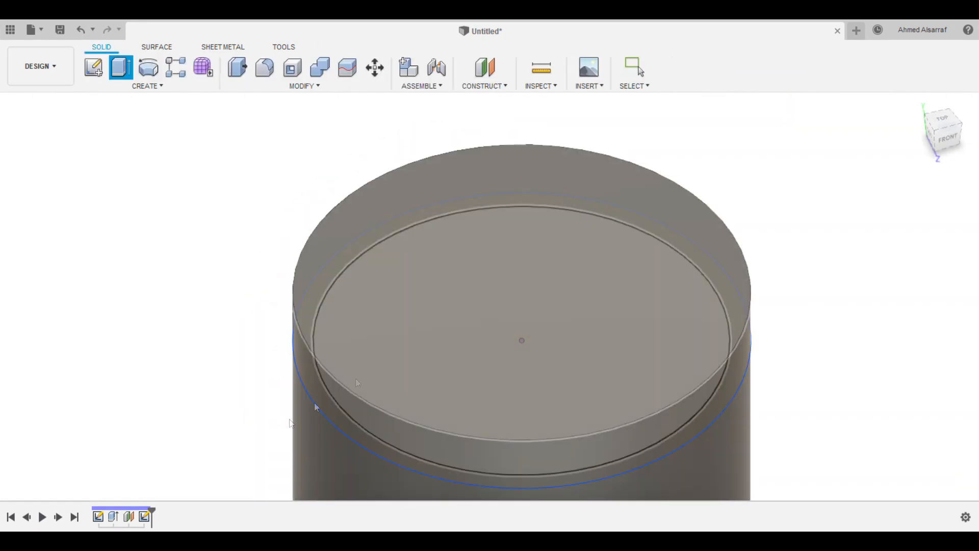
{"action": "left_click", "coordinate": [326, 401]}
{"action": "scroll", "coordinate": [413, 225], "scroll_direction": "down", "scroll_amount": 3}
{"action": "middle_click_drag", "start_coordinate": [469, 328], "coordinate": [473, 248]}
{"action": "type", "text": "-2"}
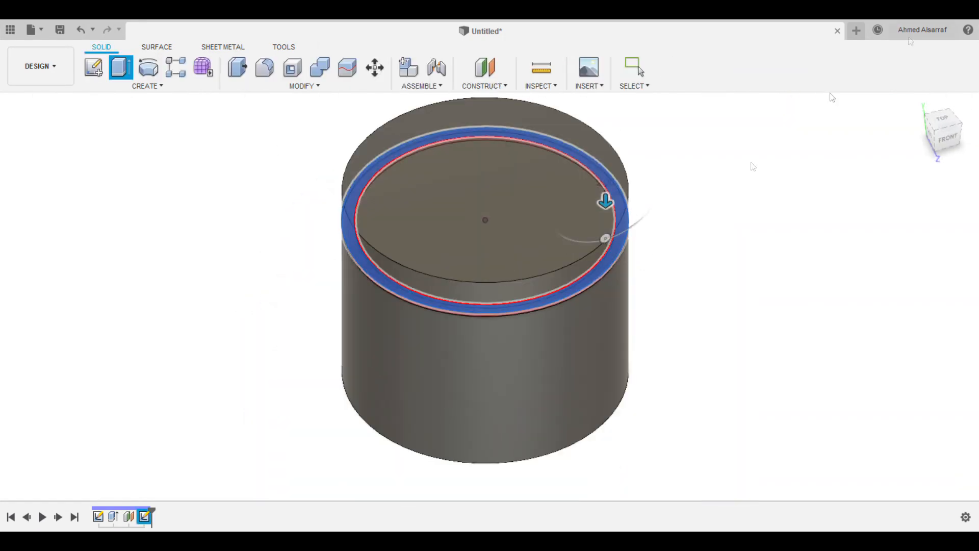
{"action": "middle_click_drag", "start_coordinate": [526, 282], "coordinate": [533, 220], "text": "shift"}
{"action": "scroll", "coordinate": [530, 218], "scroll_direction": "up", "scroll_amount": 4}
{"action": "key", "text": "Return"}
{"action": "scroll", "coordinate": [526, 212], "scroll_direction": "down", "scroll_amount": 2}
{"action": "middle_click_drag", "start_coordinate": [765, 347], "coordinate": [828, 337], "text": "shift"}
{"action": "scroll", "coordinate": [734, 342], "scroll_direction": "down", "scroll_amount": 4}
{"action": "left_click", "coordinate": [160, 517]}
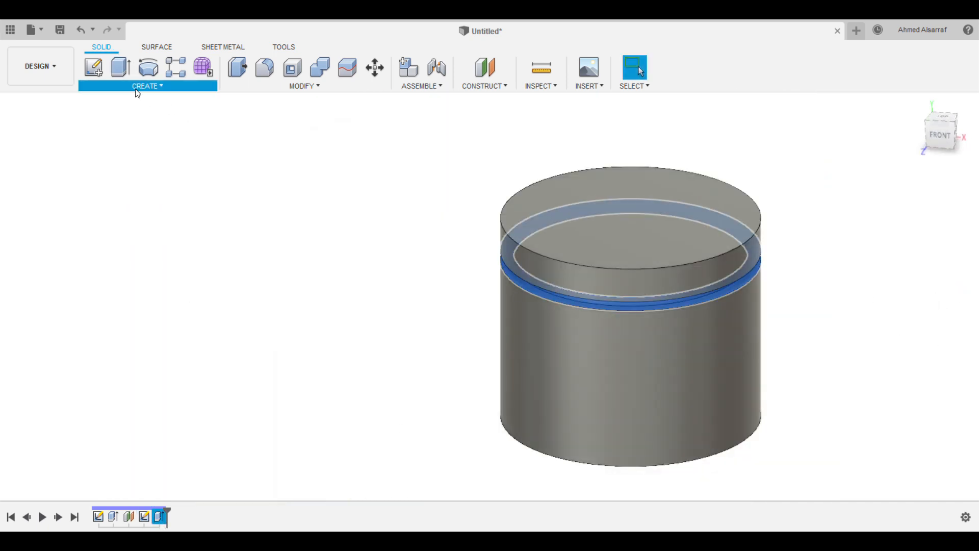
{"action": "left_click", "coordinate": [217, 392]}
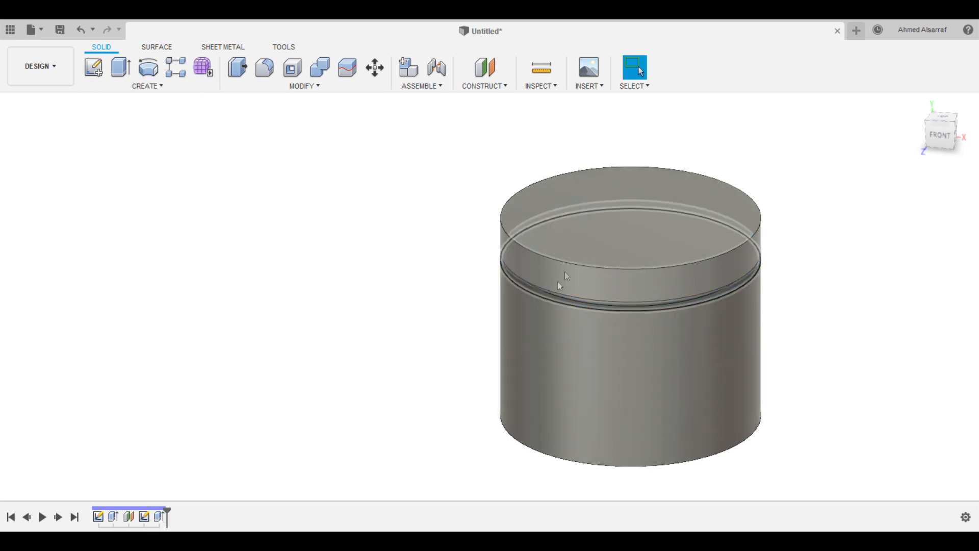
{"action": "scroll", "coordinate": [557, 286], "scroll_direction": "down", "scroll_amount": 1}
{"action": "left_click", "coordinate": [576, 227]}
{"action": "left_click", "coordinate": [492, 67]}
{"action": "scroll", "coordinate": [559, 306], "scroll_direction": "up", "scroll_amount": 3}
{"action": "left_click_drag", "start_coordinate": [658, 163], "coordinate": [724, 289]}
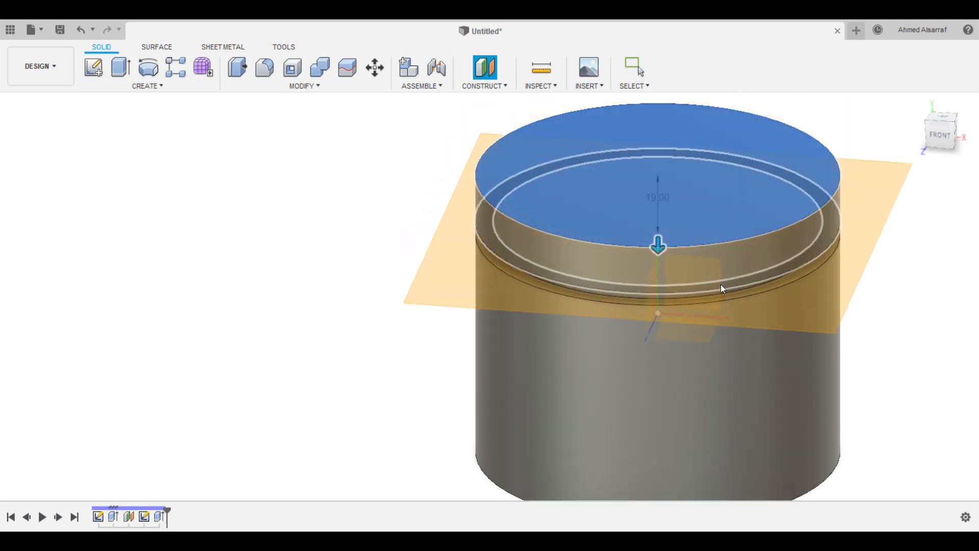
{"action": "type", "text": "-10"}
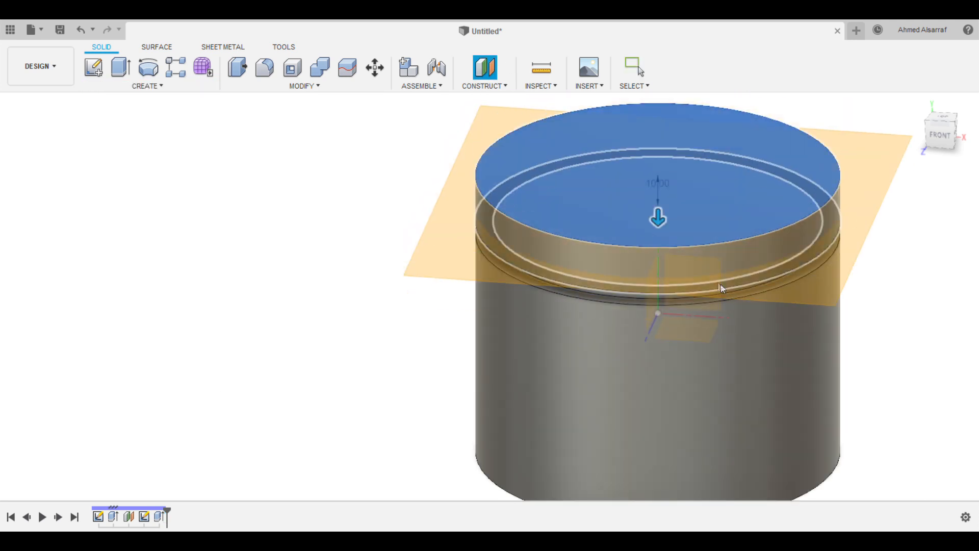
{"action": "left_click", "coordinate": [952, 268]}
Step: Try to construct a plane offset downward from the first groove's lower face, and undo it
{"action": "left_click", "coordinate": [574, 295]}
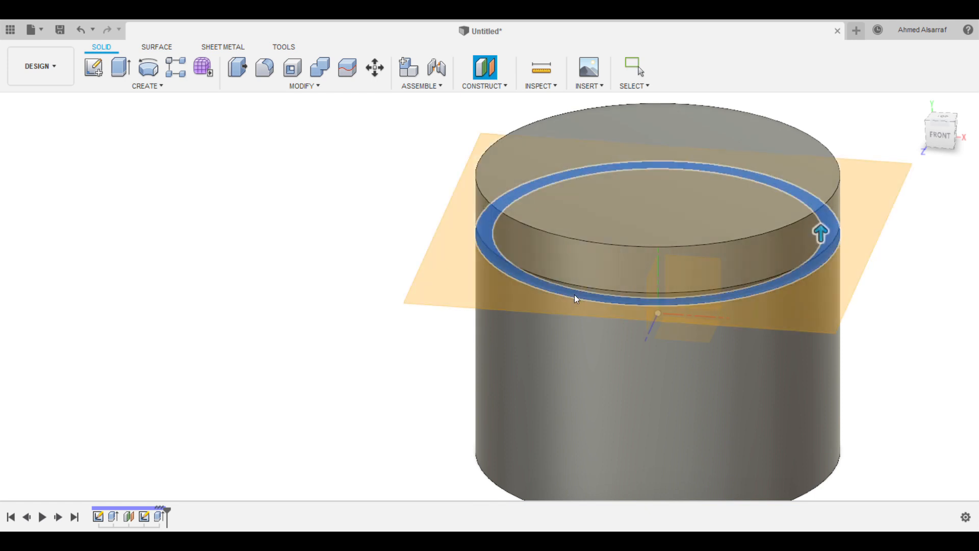
{"action": "key", "text": "F6"}
{"action": "left_click_drag", "start_coordinate": [644, 243], "coordinate": [735, 279]}
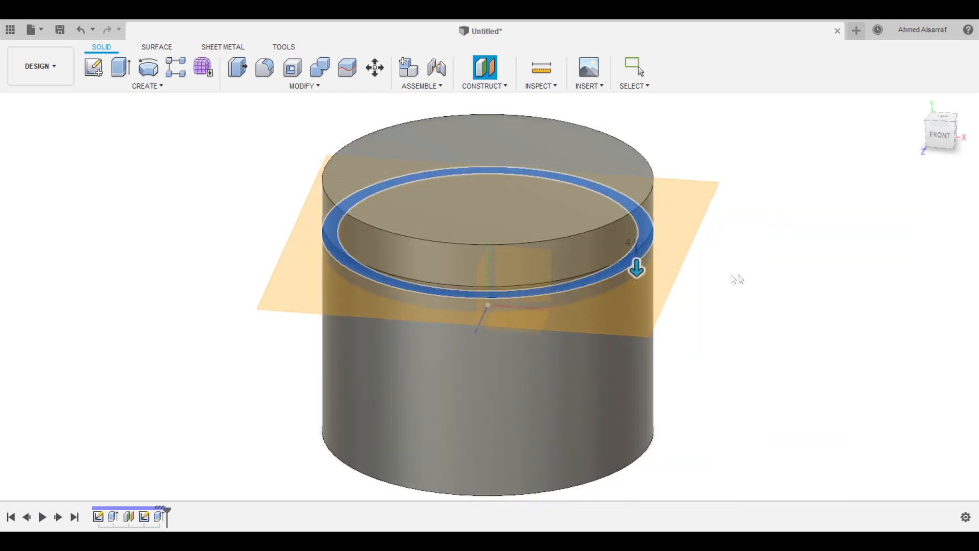
{"action": "key", "text": "Return"}
{"action": "mouse_move", "coordinate": [749, 219]}
{"action": "middle_mouse_down", "text": "shift"}
{"action": "mouse_move", "coordinate": [750, 197]}
{"action": "mouse_move", "coordinate": [747, 223]}
{"action": "middle_mouse_up", "text": "shift"}
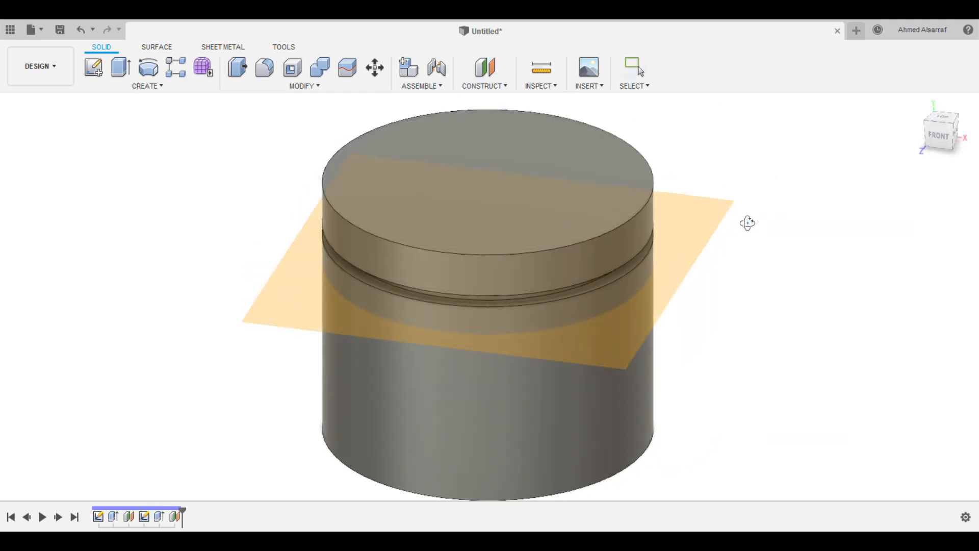
{"action": "key", "text": "ctrl+z"}
Step: Construct an offset plane a short distance below the first groove's lower face
{"action": "left_click", "coordinate": [485, 68]}
{"action": "left_click", "coordinate": [578, 292]}
{"action": "left_click_drag", "start_coordinate": [633, 244], "coordinate": [638, 267]}
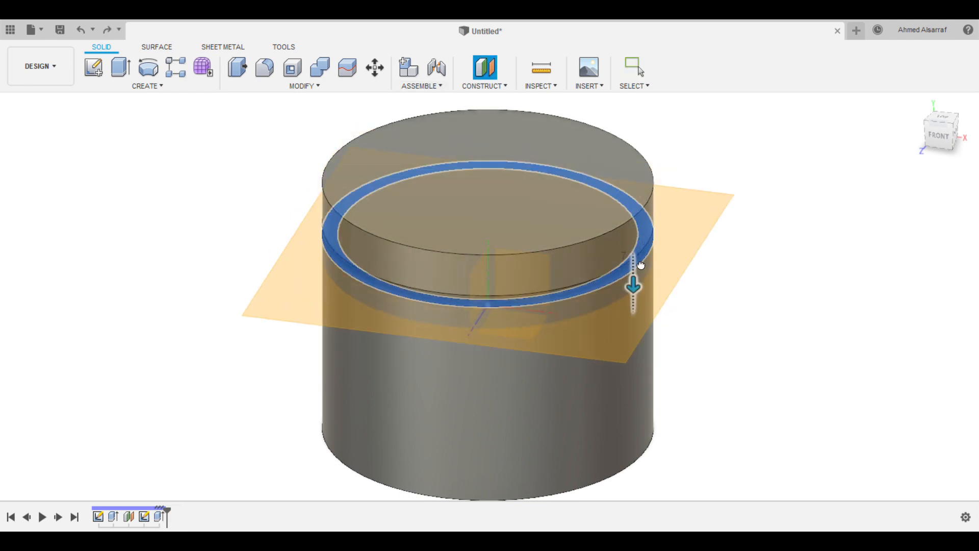
{"action": "middle_click_drag", "start_coordinate": [656, 239], "coordinate": [656, 216], "text": "shift"}
{"action": "left_click_drag", "start_coordinate": [640, 270], "coordinate": [641, 259]}
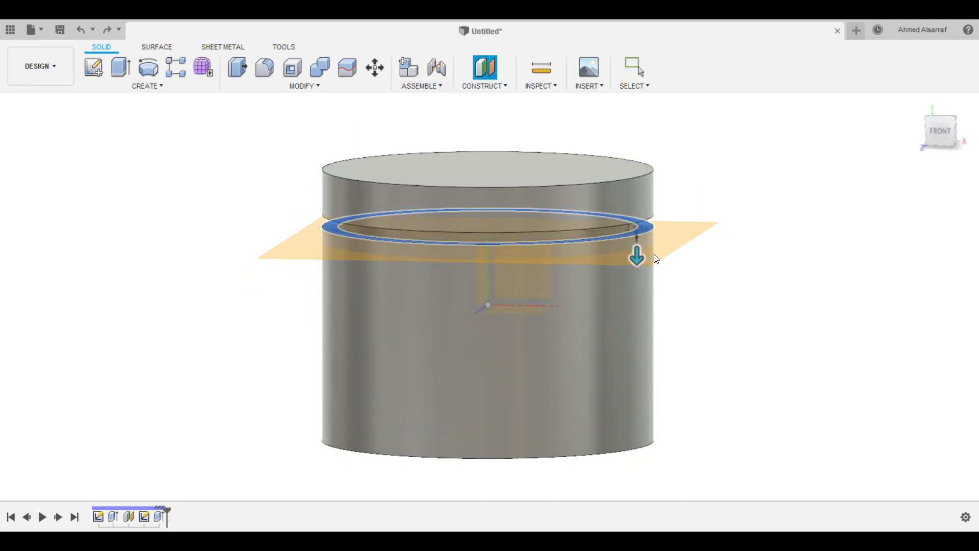
{"action": "key", "text": "Return"}
Step: Sketch a 100 mm diameter circle centred on the origin of the new offset plane and finish the sketch
{"action": "middle_click_drag", "start_coordinate": [773, 183], "coordinate": [680, 259], "text": "shift"}
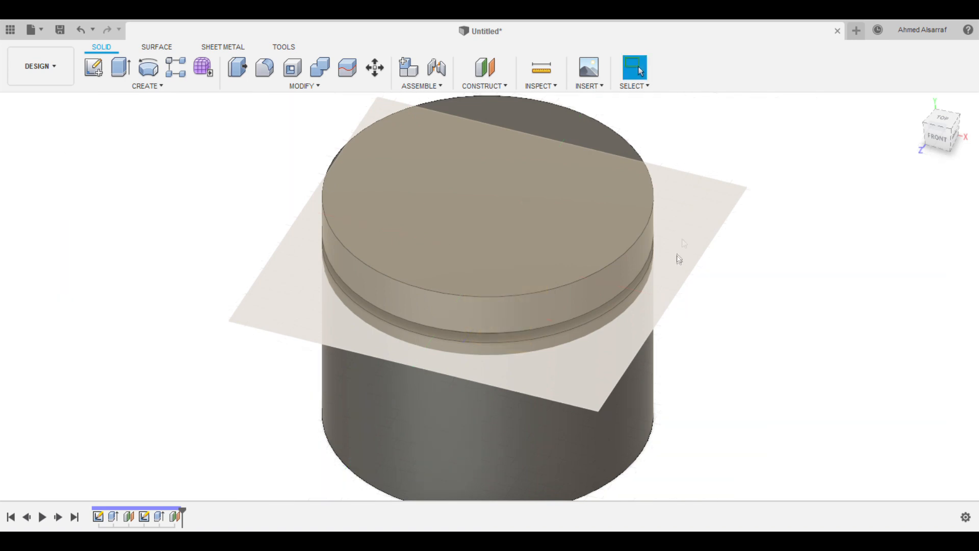
{"action": "left_click", "coordinate": [679, 259]}
{"action": "left_click", "coordinate": [94, 66]}
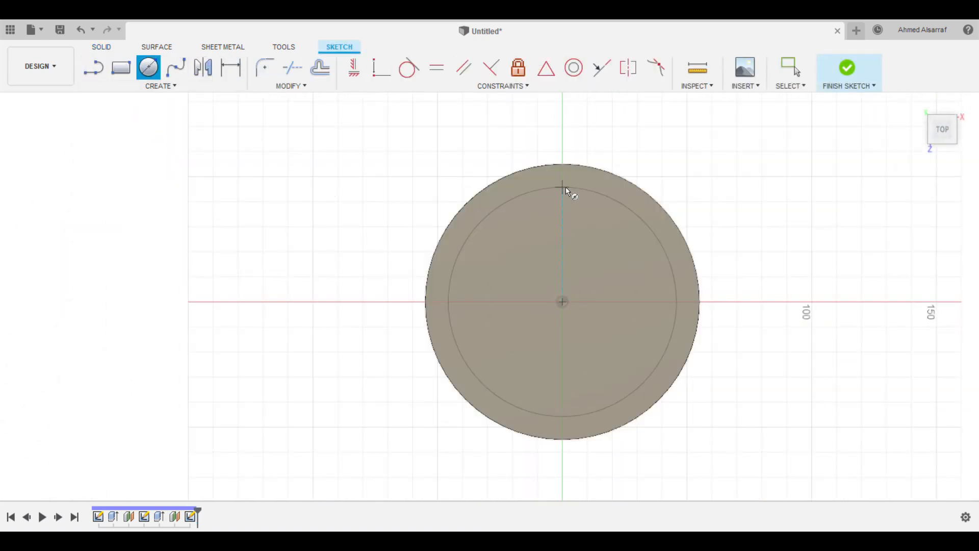
{"action": "type", "text": "100"}
{"action": "key", "text": "Return"}
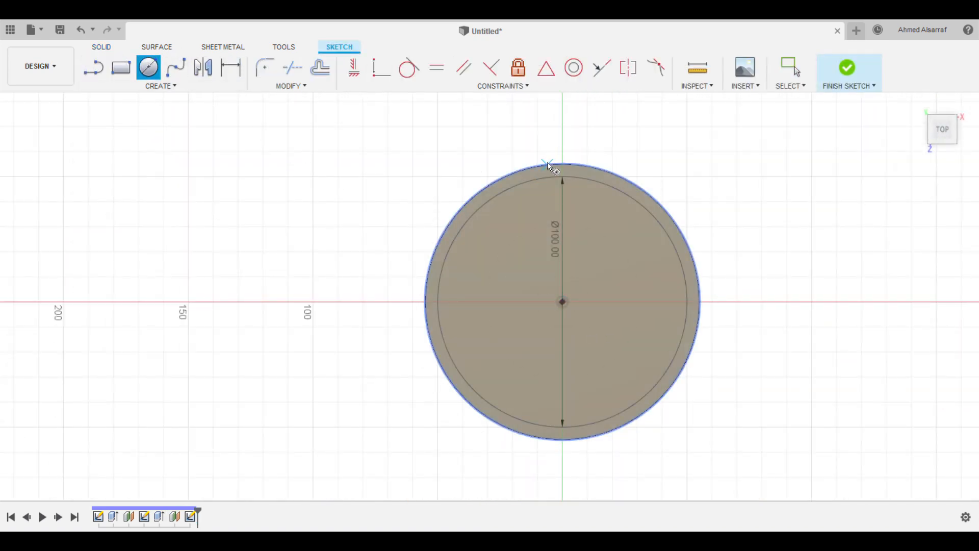
{"action": "left_click", "coordinate": [846, 67]}
Step: Extrude the outer ring of the new sketch downward as a cut to form the second ring groove
{"action": "key", "text": "e"}
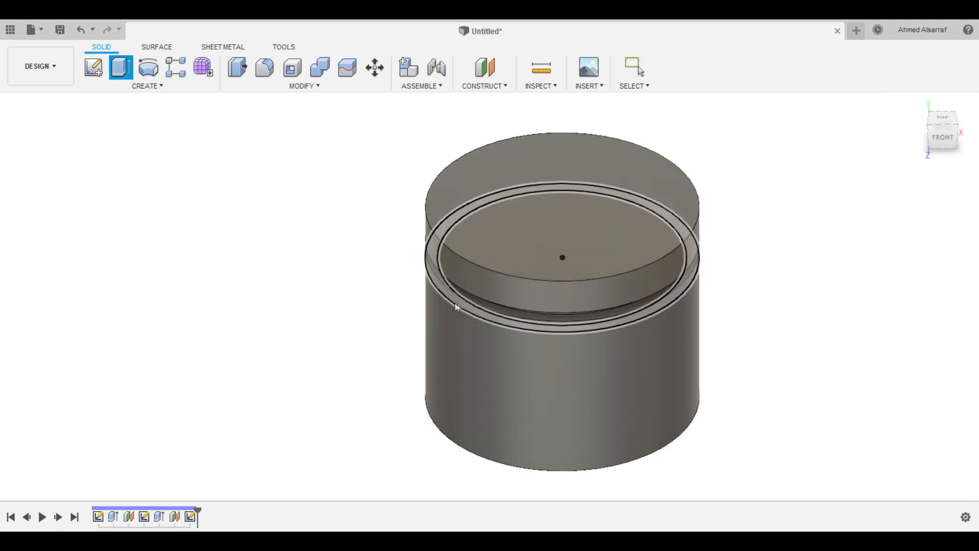
{"action": "left_click", "coordinate": [452, 318]}
{"action": "type", "text": "-2"}
{"action": "scroll", "coordinate": [452, 330], "scroll_direction": "up", "scroll_amount": 2}
{"action": "middle_click_drag", "start_coordinate": [452, 329], "coordinate": [514, 250], "text": "shift"}
{"action": "scroll", "coordinate": [514, 251], "scroll_direction": "up", "scroll_amount": 3}
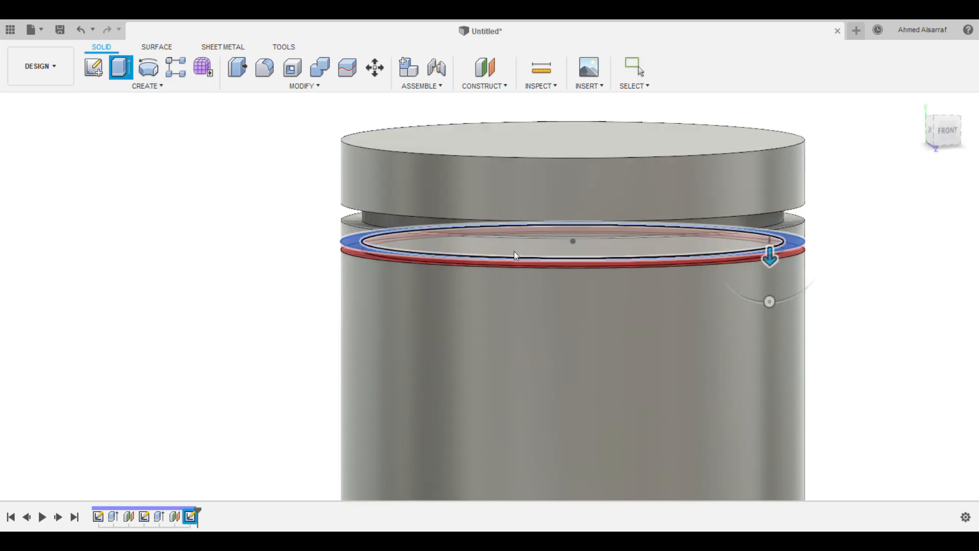
{"action": "key", "text": "Return"}
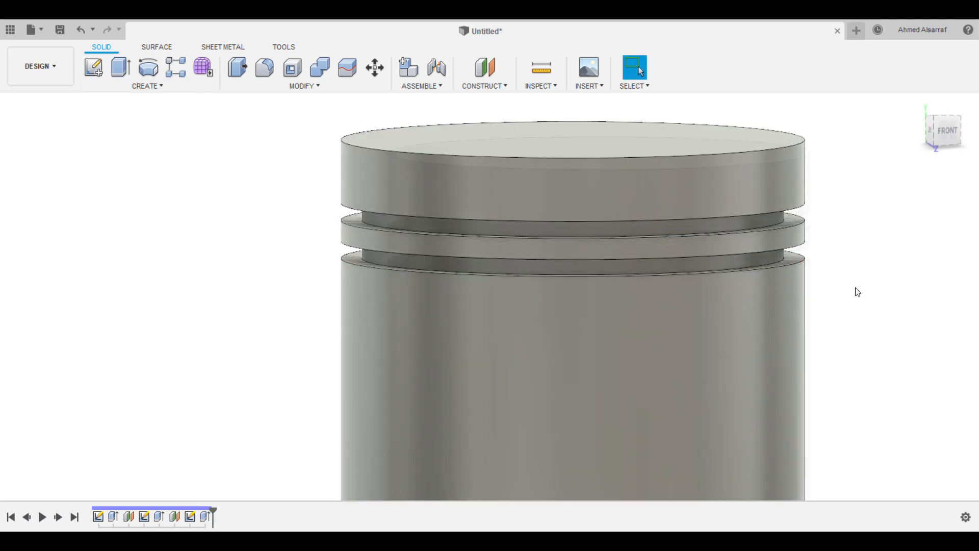
Step: Construct another offset plane a short distance below the second groove's lower face
{"action": "scroll", "coordinate": [944, 320], "scroll_direction": "down", "scroll_amount": 3}
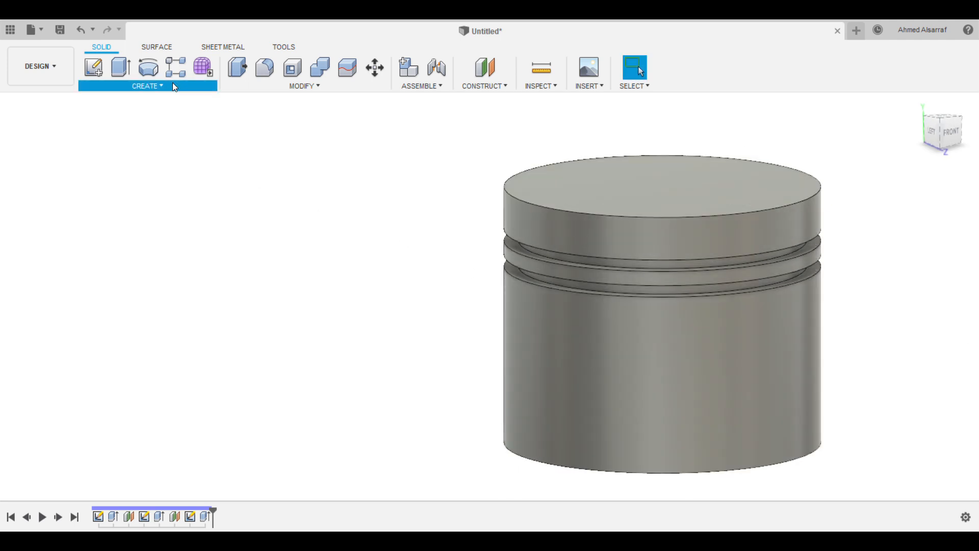
{"action": "left_click", "coordinate": [485, 67]}
{"action": "middle_click_drag", "start_coordinate": [592, 270], "coordinate": [710, 297], "text": "shift"}
{"action": "left_click", "coordinate": [575, 363]}
{"action": "scroll", "coordinate": [574, 361], "scroll_direction": "down", "scroll_amount": 3}
{"action": "key", "text": "Return"}
Step: Sketch a 100 mm diameter circle centred on the origin of the plane below the second groove
{"action": "middle_click_drag", "start_coordinate": [656, 341], "coordinate": [510, 393], "text": "shift"}
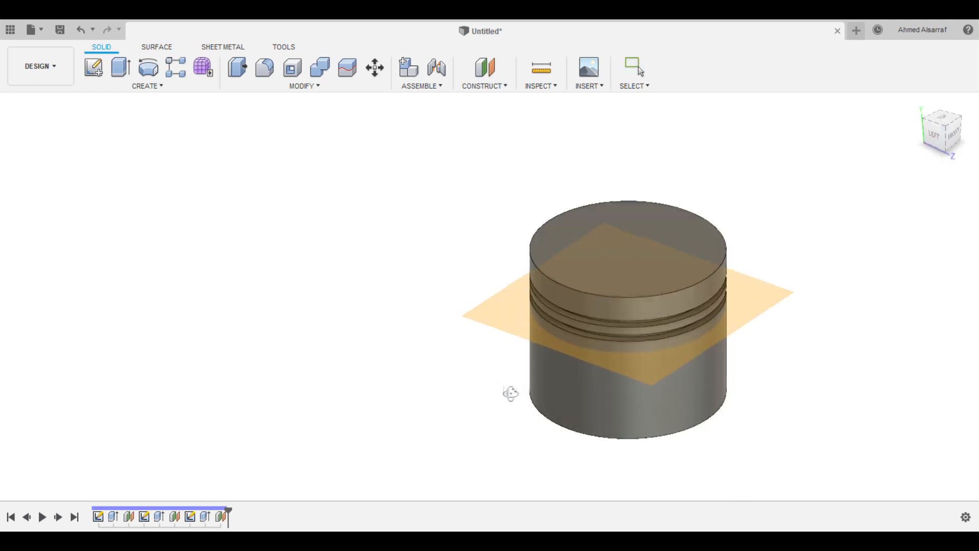
{"action": "left_click", "coordinate": [502, 320]}
{"action": "left_click", "coordinate": [93, 67]}
{"action": "left_click", "coordinate": [149, 67]}
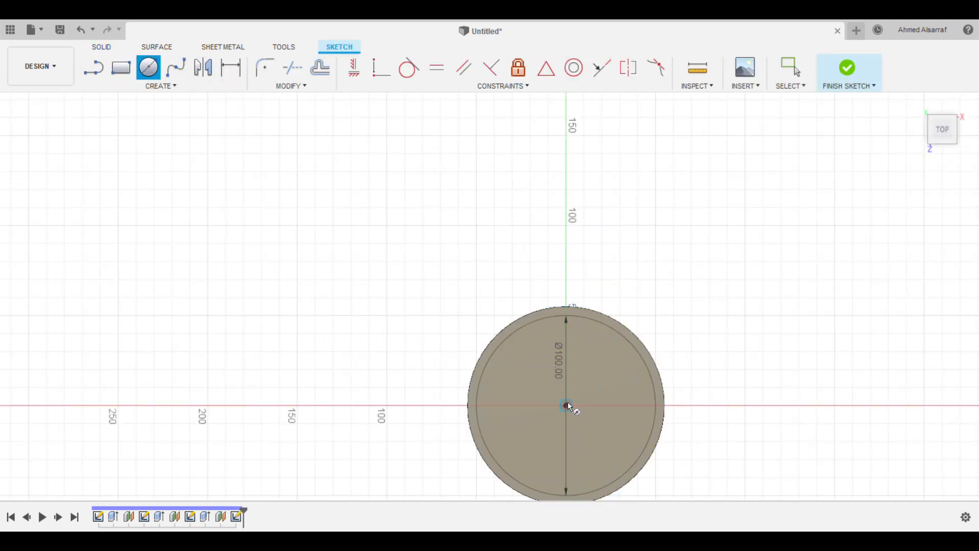
{"action": "left_click", "coordinate": [554, 306]}
Step: Extrude the outer ring profile of the latest sketch as a cut to form the third ring groove
{"action": "key", "text": "e"}
{"action": "left_click", "coordinate": [611, 336]}
{"action": "scroll", "coordinate": [550, 333], "scroll_direction": "up", "scroll_amount": 5}
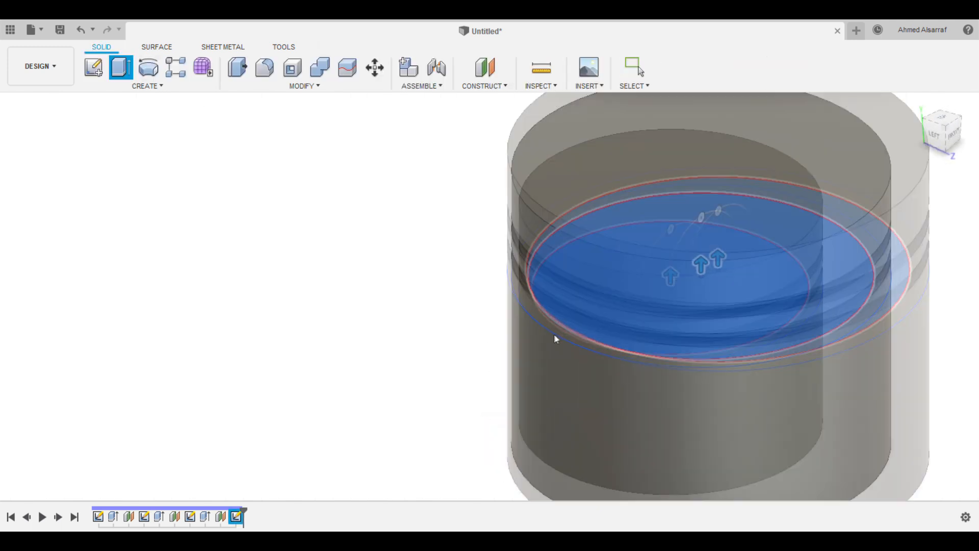
{"action": "left_click", "coordinate": [554, 333]}
{"action": "left_click", "coordinate": [602, 334]}
{"action": "key", "text": "Return"}
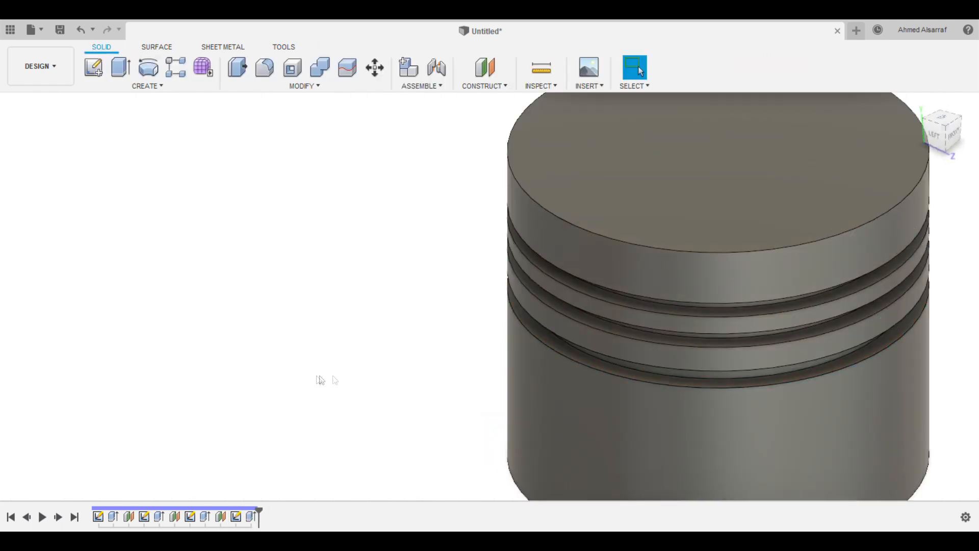
Step: Sketch a circle on the vertical side plane, centred on the piston's axis in the skirt below the grooves
{"action": "scroll", "coordinate": [332, 326], "scroll_direction": "down", "scroll_amount": 5}
{"action": "mouse_move", "coordinate": [335, 302]}
{"action": "middle_mouse_down", "text": "shift"}
{"action": "mouse_move", "coordinate": [494, 309]}
{"action": "mouse_move", "coordinate": [449, 412]}
{"action": "mouse_move", "coordinate": [531, 423]}
{"action": "middle_mouse_up", "text": "shift"}
{"action": "scroll", "coordinate": [447, 409], "scroll_direction": "down", "scroll_amount": 3}
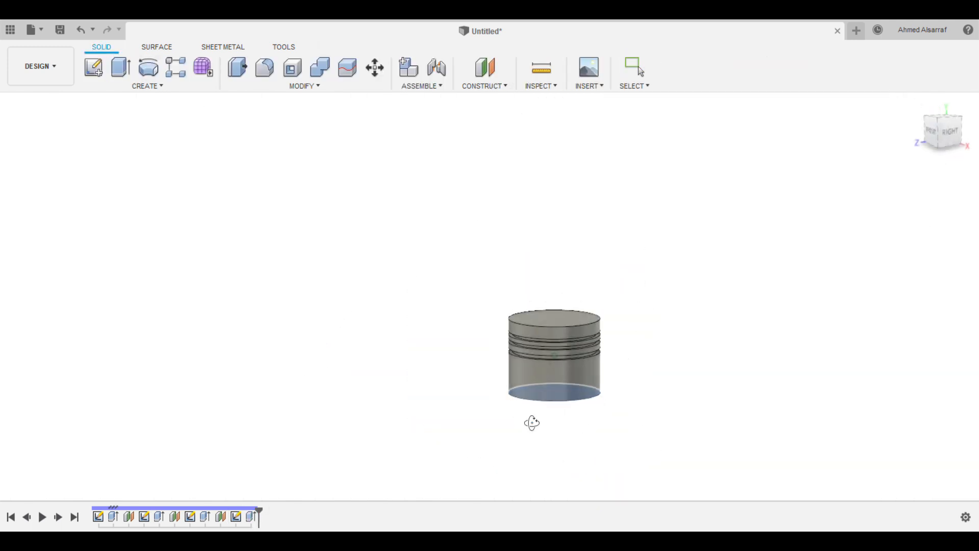
{"action": "scroll", "coordinate": [631, 384], "scroll_direction": "up", "scroll_amount": 1}
{"action": "left_click", "coordinate": [93, 67]}
{"action": "scroll", "coordinate": [554, 345], "scroll_direction": "up", "scroll_amount": 3}
{"action": "middle_click_drag", "start_coordinate": [554, 346], "coordinate": [533, 333], "text": "shift"}
{"action": "left_click", "coordinate": [531, 331]}
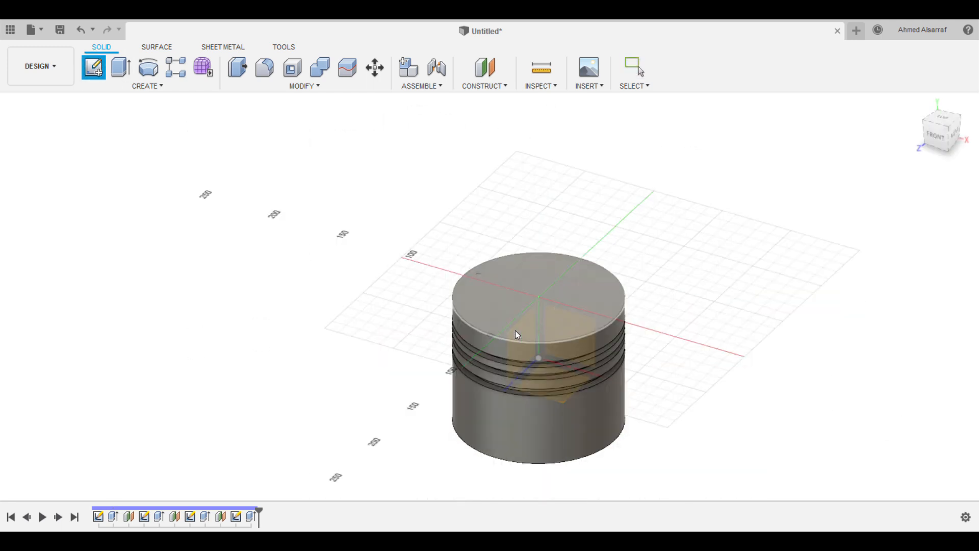
{"action": "left_click", "coordinate": [515, 329]}
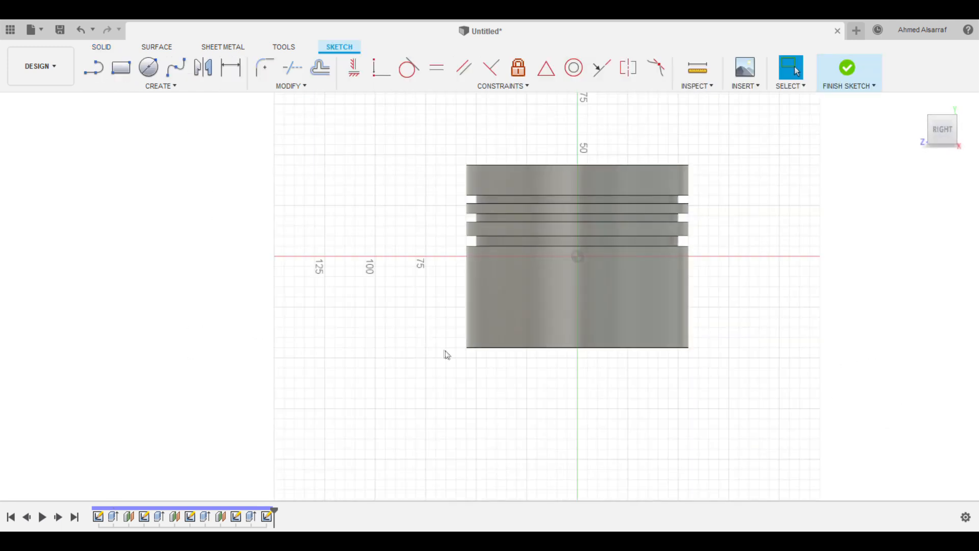
{"action": "left_click", "coordinate": [146, 74]}
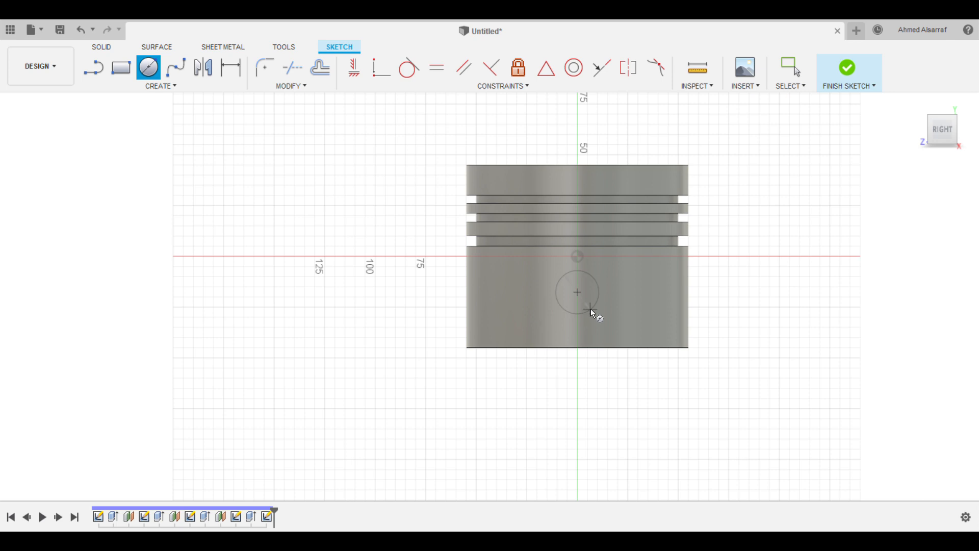
{"action": "key", "text": "Escape"}
{"action": "left_click", "coordinate": [847, 68]}
Step: Extrude the circle as a cut about 226 mm in both directions, forming a pin hole through both sides of the piston
{"action": "left_click", "coordinate": [121, 67]}
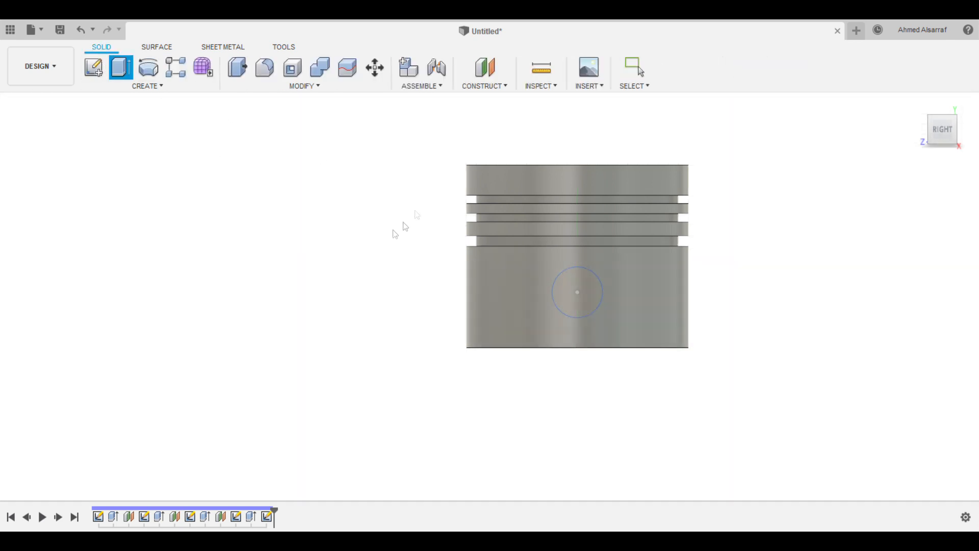
{"action": "middle_click_drag", "start_coordinate": [500, 299], "coordinate": [559, 292], "text": "shift"}
{"action": "left_click", "coordinate": [572, 300]}
{"action": "scroll", "coordinate": [604, 331], "scroll_direction": "down", "scroll_amount": 4}
{"action": "middle_click_drag", "start_coordinate": [653, 361], "coordinate": [680, 372], "text": "shift"}
{"action": "left_click_drag", "start_coordinate": [603, 311], "coordinate": [808, 317]}
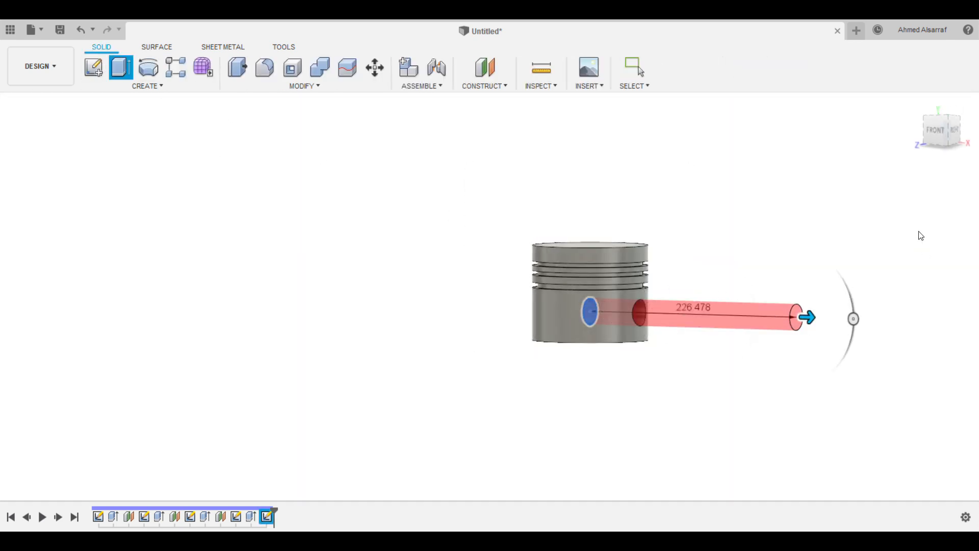
{"action": "left_click", "coordinate": [918, 233]}
{"action": "left_click", "coordinate": [917, 272]}
{"action": "left_click", "coordinate": [905, 382]}
Step: Sketch a closed four-sided line profile on the vertical plane, overlapping one side of the skirt below the third groove
{"action": "scroll", "coordinate": [632, 214], "scroll_direction": "down", "scroll_amount": 3}
{"action": "middle_click_drag", "start_coordinate": [586, 286], "coordinate": [673, 308], "text": "shift"}
{"action": "scroll", "coordinate": [630, 275], "scroll_direction": "up", "scroll_amount": 3}
{"action": "scroll", "coordinate": [619, 242], "scroll_direction": "up", "scroll_amount": 3}
{"action": "middle_click_drag", "start_coordinate": [754, 259], "coordinate": [847, 261], "text": "shift"}
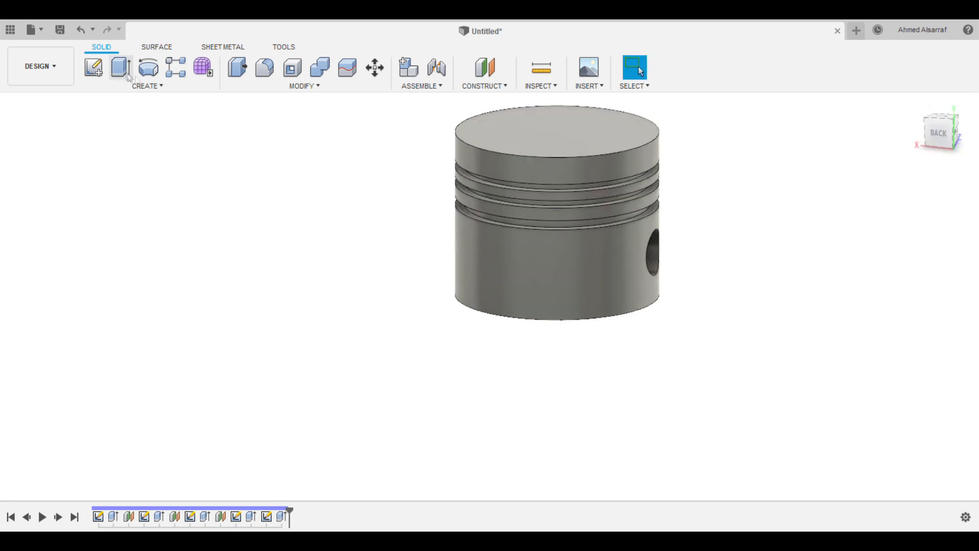
{"action": "left_click", "coordinate": [93, 67]}
{"action": "left_click", "coordinate": [494, 127]}
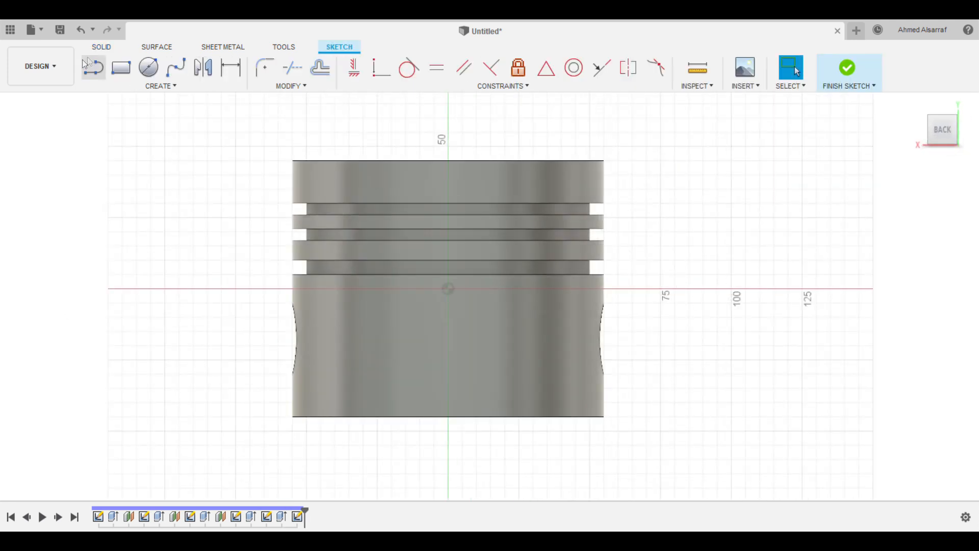
{"action": "left_click", "coordinate": [85, 62]}
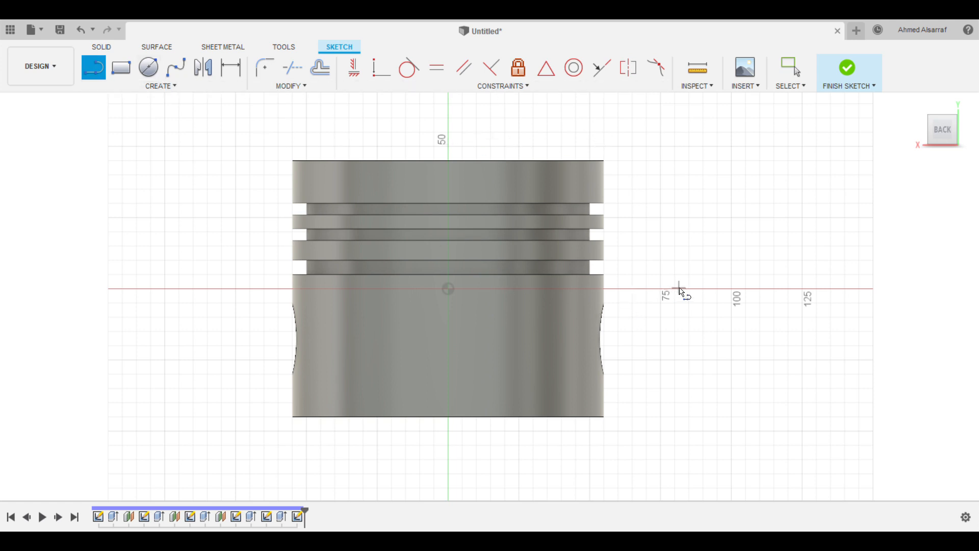
{"action": "left_click", "coordinate": [587, 289]}
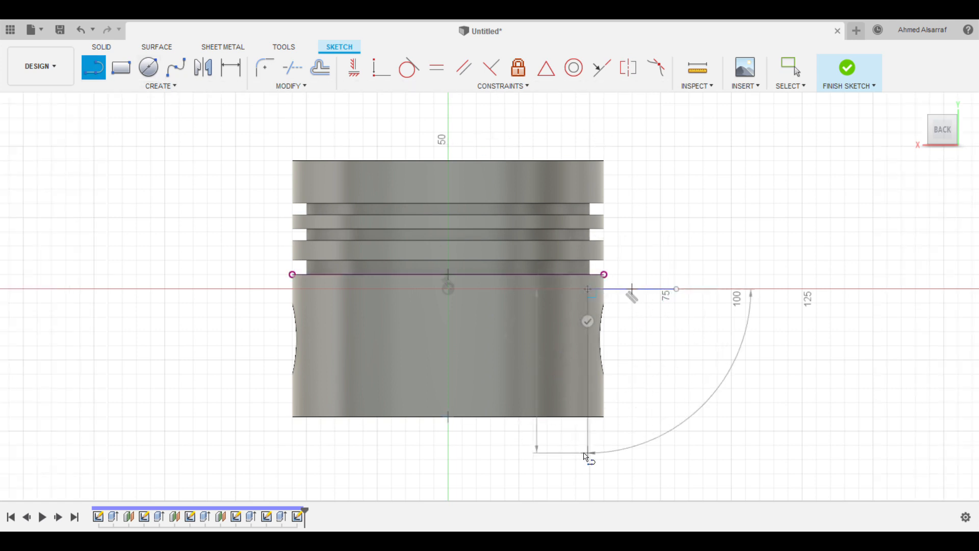
{"action": "left_click", "coordinate": [677, 290]}
{"action": "scroll", "coordinate": [603, 279], "scroll_direction": "up", "scroll_amount": 3}
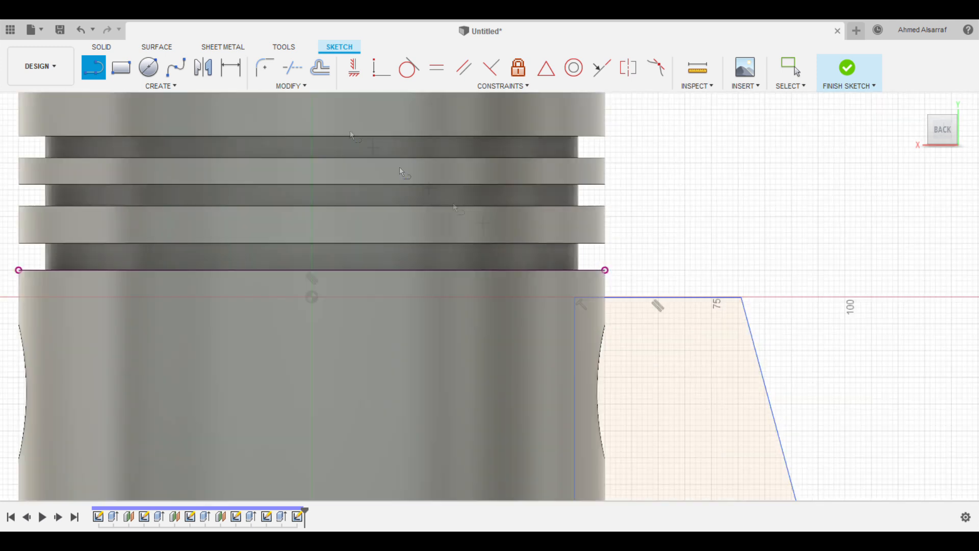
Step: Fillet the profile's upper inner corner, shift its vertical edge further into the skirt, and finish the sketch
{"action": "left_click", "coordinate": [594, 296]}
{"action": "left_click", "coordinate": [574, 319]}
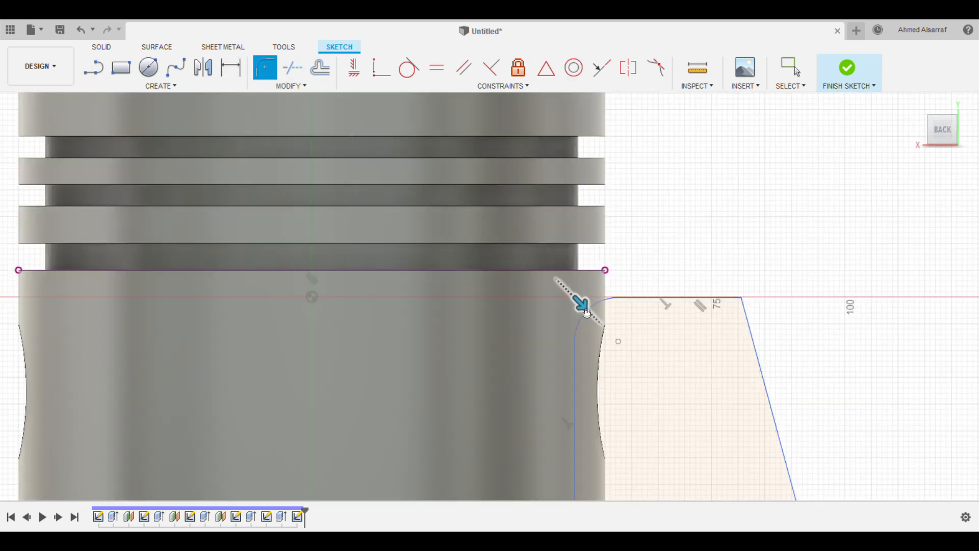
{"action": "scroll", "coordinate": [637, 380], "scroll_direction": "down", "scroll_amount": 3}
{"action": "middle_click_drag", "start_coordinate": [640, 380], "coordinate": [633, 237]}
{"action": "key", "text": "Escape"}
{"action": "left_click_drag", "start_coordinate": [593, 273], "coordinate": [570, 272]}
{"action": "left_click", "coordinate": [847, 69]}
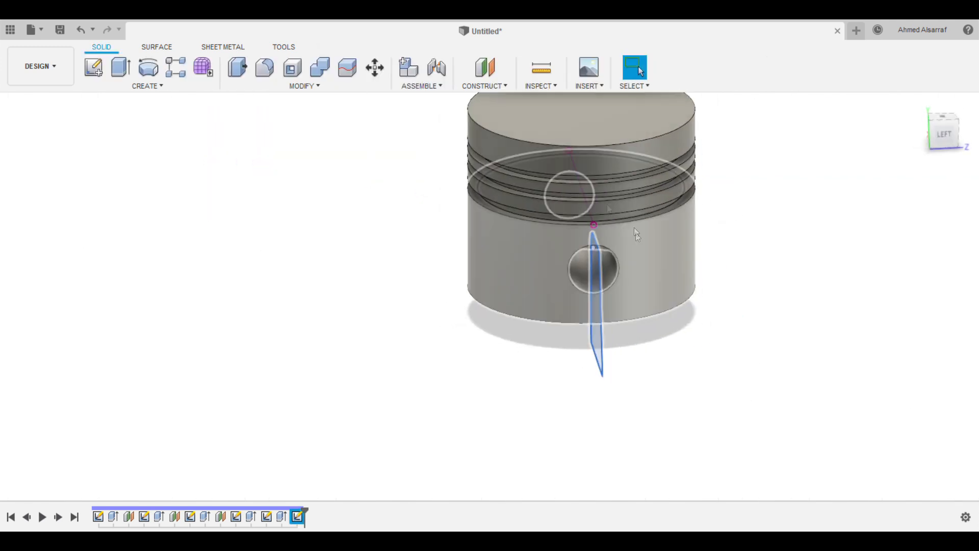
Step: Extrude the profile as a cut about 86 mm in both directions and mirror the cut to the skirt's opposite side
{"action": "left_click_drag", "start_coordinate": [612, 302], "coordinate": [788, 296]}
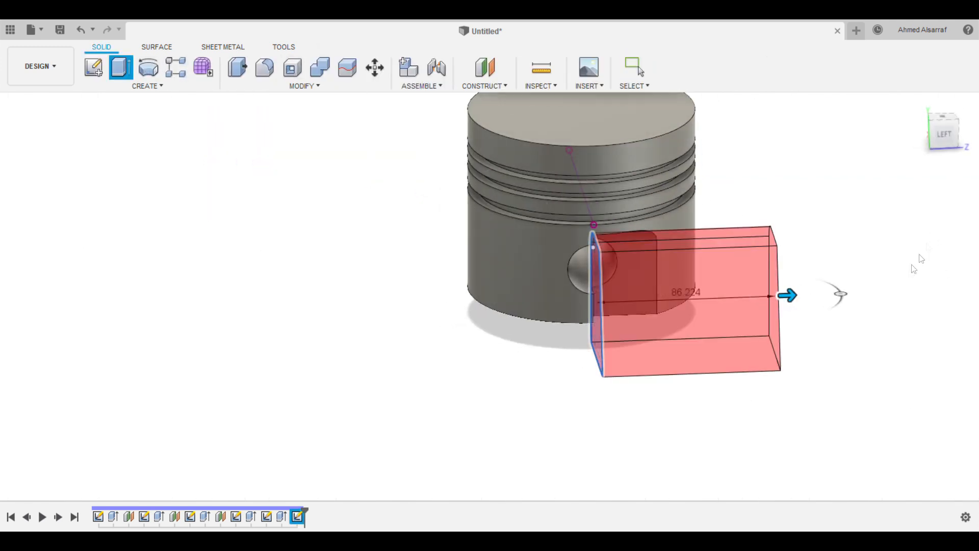
{"action": "left_click", "coordinate": [901, 277]}
{"action": "left_click", "coordinate": [910, 381]}
{"action": "middle_click_drag", "start_coordinate": [714, 235], "coordinate": [916, 188], "text": "shift"}
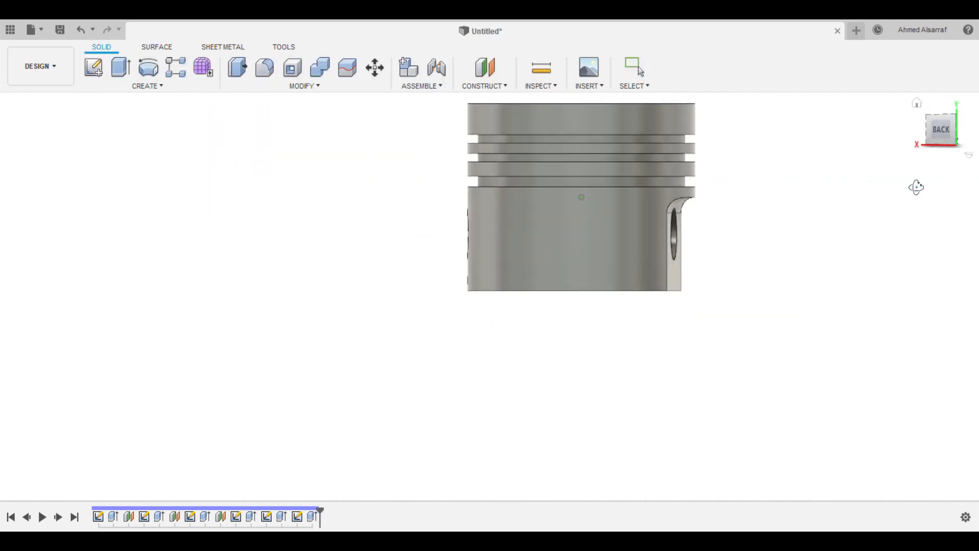
{"action": "left_click", "coordinate": [317, 519]}
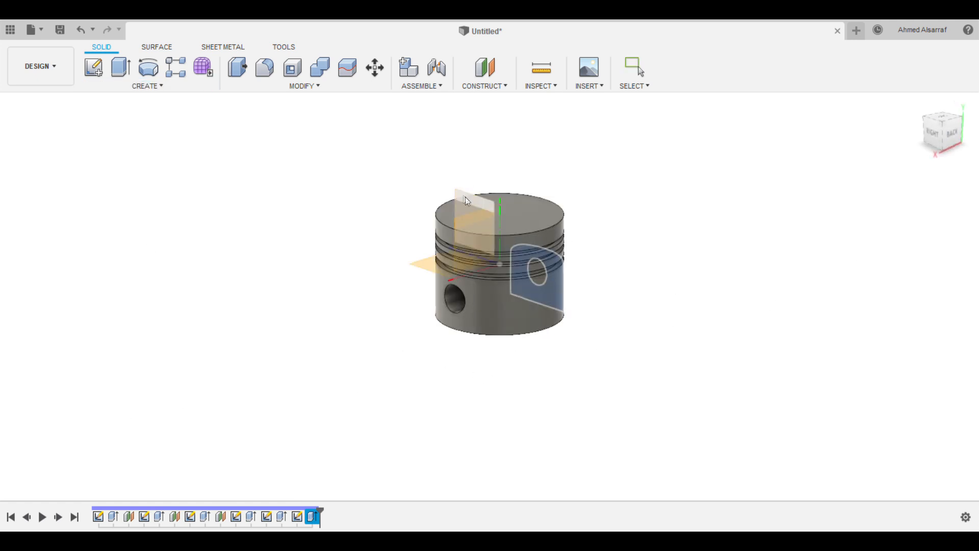
Step: Shell the piston from its bottom face with a 5 mm wall thickness
{"action": "middle_click_drag", "start_coordinate": [769, 330], "coordinate": [588, 203], "text": "shift"}
{"action": "scroll", "coordinate": [588, 204], "scroll_direction": "up", "scroll_amount": 3}
{"action": "scroll", "coordinate": [551, 231], "scroll_direction": "up", "scroll_amount": 3}
{"action": "left_click", "coordinate": [515, 276]}
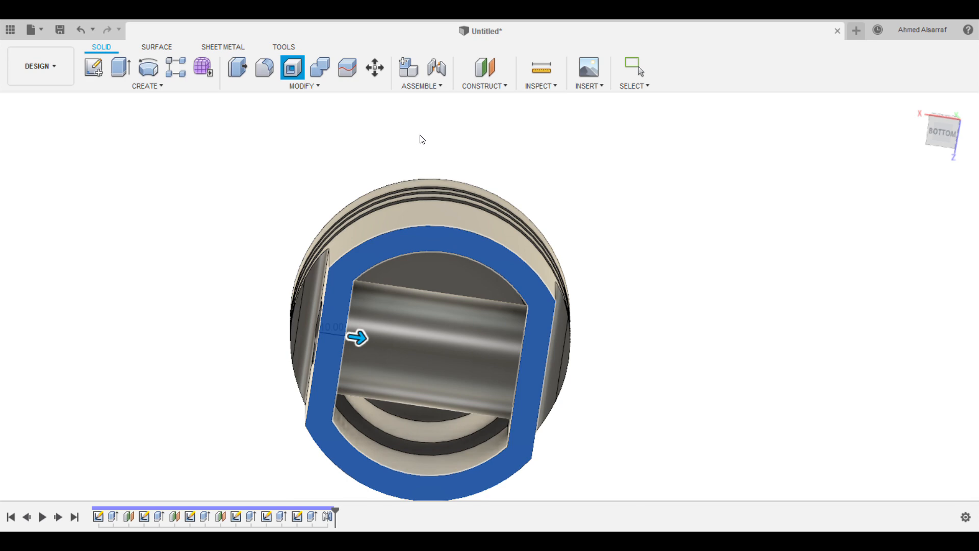
{"action": "middle_click_drag", "start_coordinate": [420, 136], "coordinate": [324, 310], "text": "shift"}
{"action": "type", "text": "5"}
{"action": "key", "text": "Return"}
Step: Sketch on the skirt's bottom rim face, adding the inner wall outline as a closed profile
{"action": "middle_click_drag", "start_coordinate": [831, 383], "coordinate": [818, 255], "text": "shift"}
{"action": "left_click", "coordinate": [526, 213]}
{"action": "key", "text": "s"}
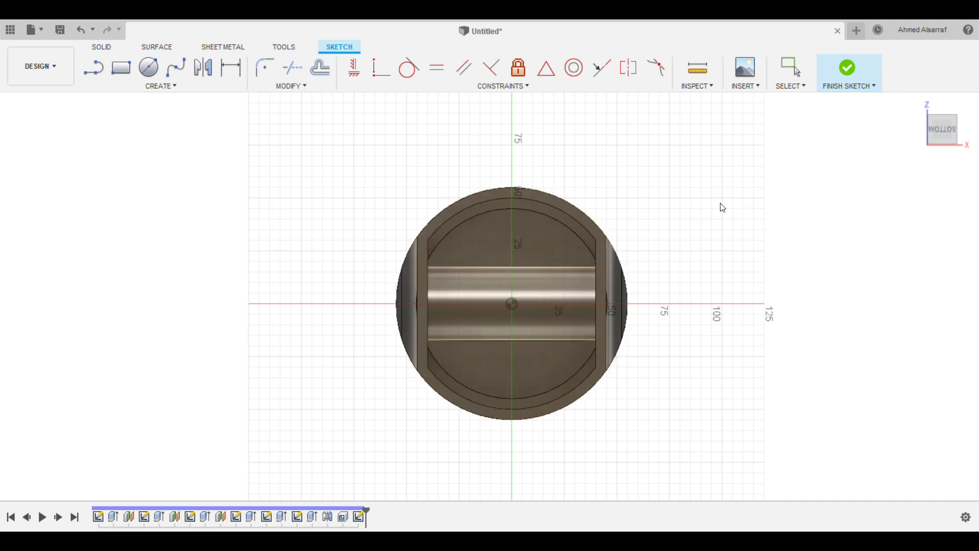
{"action": "scroll", "coordinate": [471, 230], "scroll_direction": "up", "scroll_amount": 3}
{"action": "left_click", "coordinate": [399, 265]}
{"action": "key", "text": "Return"}
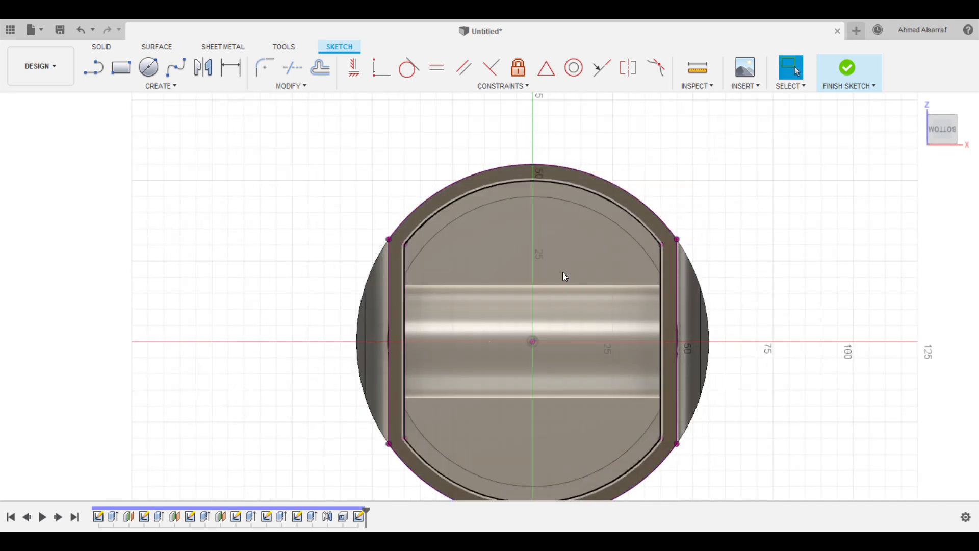
Step: Extrude the inner profile as a cut into the piston to remove the tube crossing the cavity
{"action": "left_click", "coordinate": [564, 276]}
{"action": "left_click", "coordinate": [832, 64]}
{"action": "key", "text": "e"}
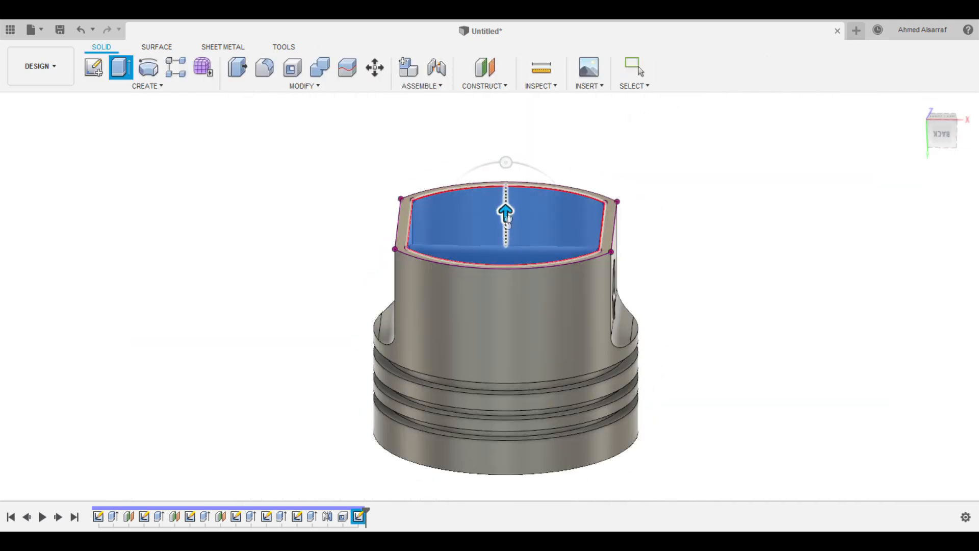
{"action": "middle_click_drag", "start_coordinate": [576, 177], "coordinate": [511, 221], "text": "shift"}
{"action": "left_click", "coordinate": [947, 365]}
Step: Sketch a slanted construction line on the vertical plane, rising from the crown's top edge to the vertical axis
{"action": "scroll", "coordinate": [753, 267], "scroll_direction": "down", "scroll_amount": 3}
{"action": "middle_click_drag", "start_coordinate": [753, 268], "coordinate": [809, 437], "text": "shift"}
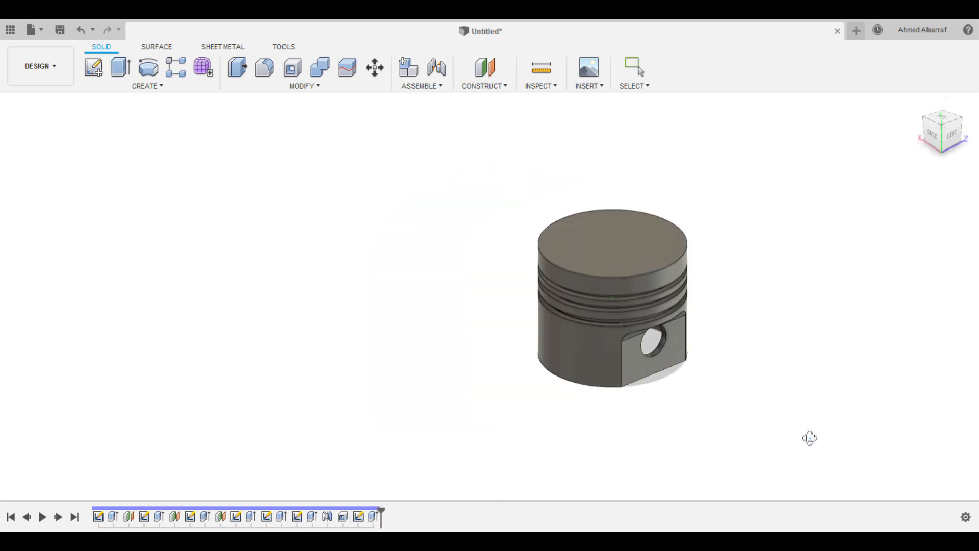
{"action": "scroll", "coordinate": [605, 239], "scroll_direction": "up", "scroll_amount": 3}
{"action": "left_click", "coordinate": [602, 241]}
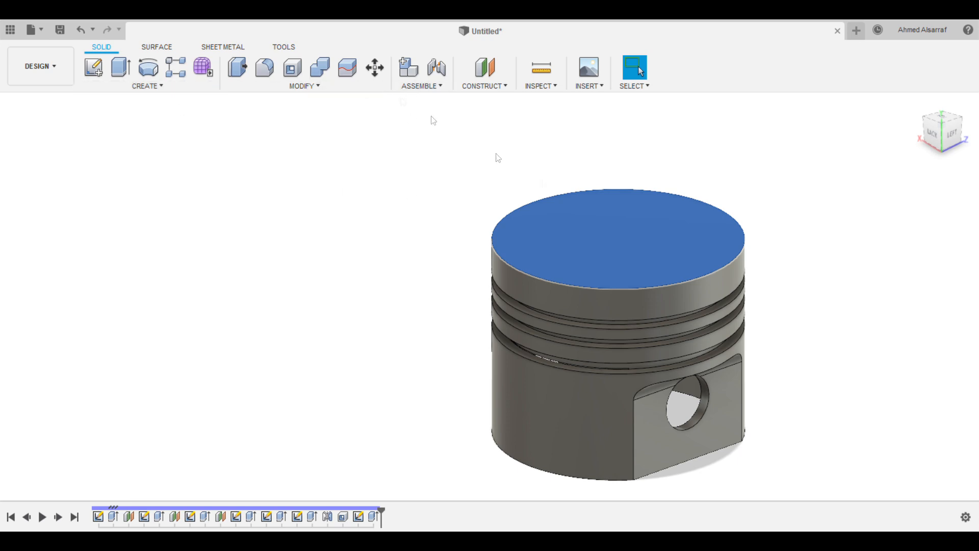
{"action": "left_click", "coordinate": [93, 66]}
{"action": "left_click", "coordinate": [600, 298]}
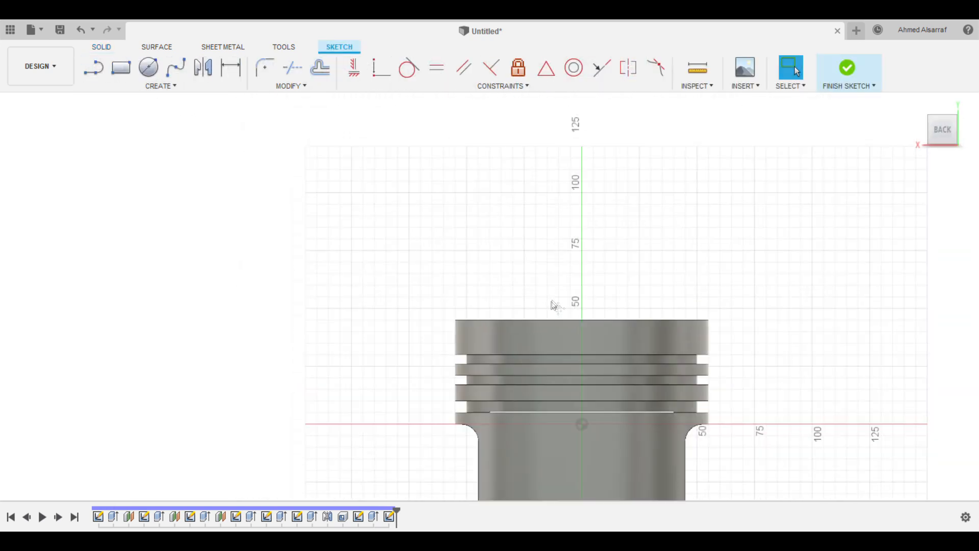
{"action": "key", "text": "l"}
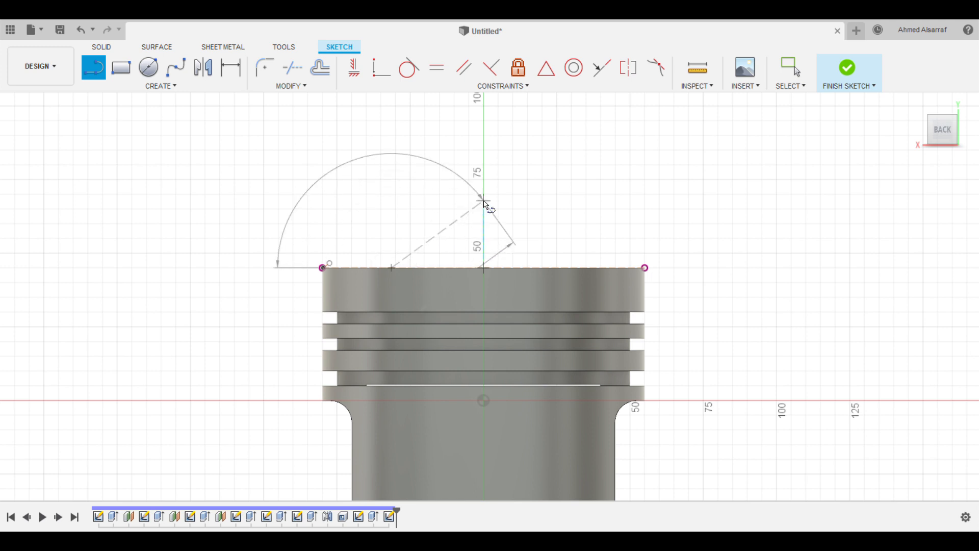
{"action": "left_click", "coordinate": [847, 67]}
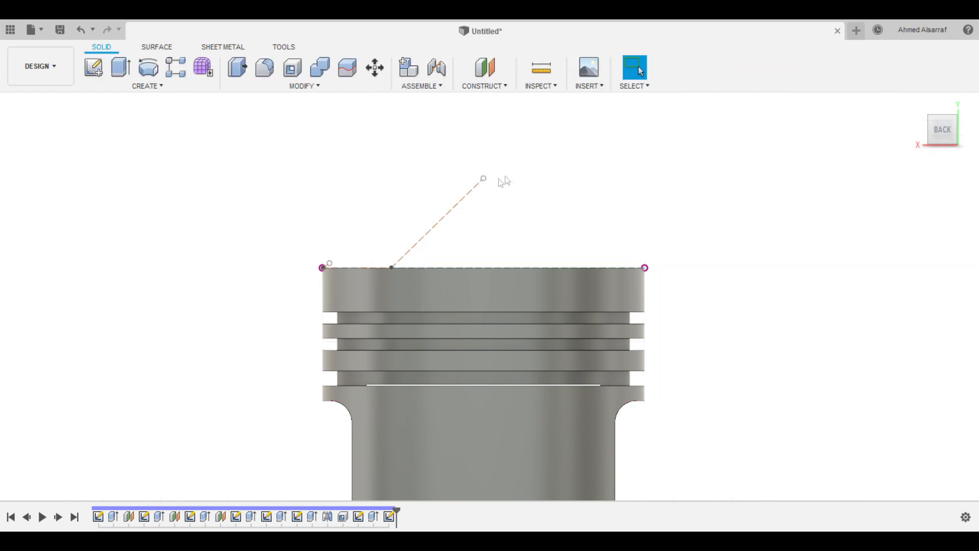
Step: Create a construction plane perpendicular to the slanted line, positioned partway along it above the crown
{"action": "middle_click_drag", "start_coordinate": [505, 181], "coordinate": [489, 224], "text": "shift"}
{"action": "left_click", "coordinate": [460, 224]}
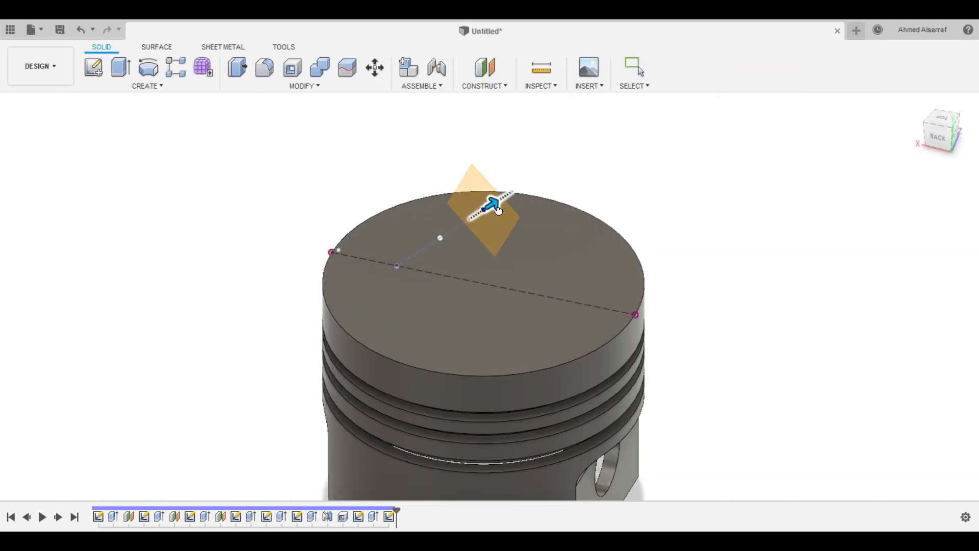
{"action": "left_click_drag", "start_coordinate": [492, 204], "coordinate": [443, 235]}
{"action": "key", "text": "Return"}
Step: Sketch a 20 mm diameter circle on the tilted plane beside the centreline and mirror it to the other side
{"action": "left_click", "coordinate": [429, 224]}
{"action": "left_click", "coordinate": [103, 73]}
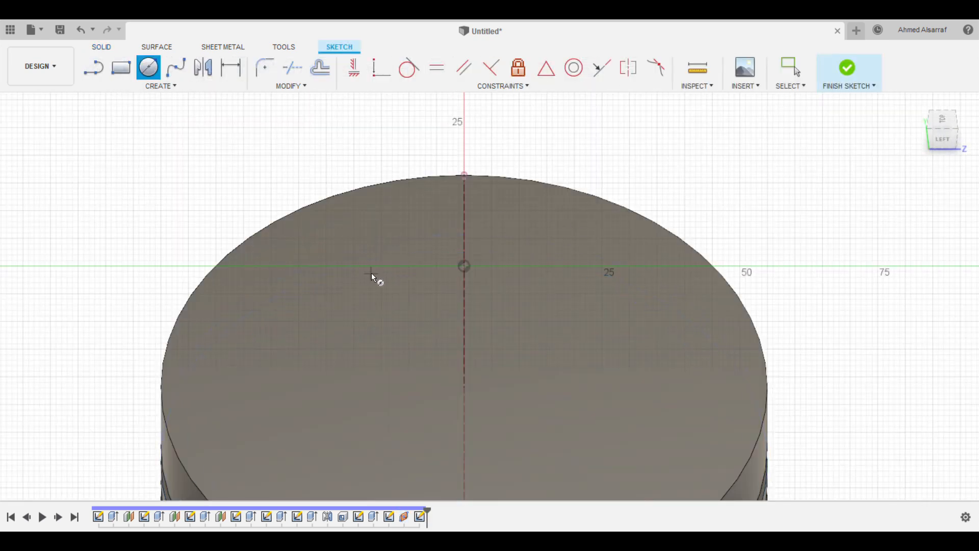
{"action": "left_click", "coordinate": [362, 269]}
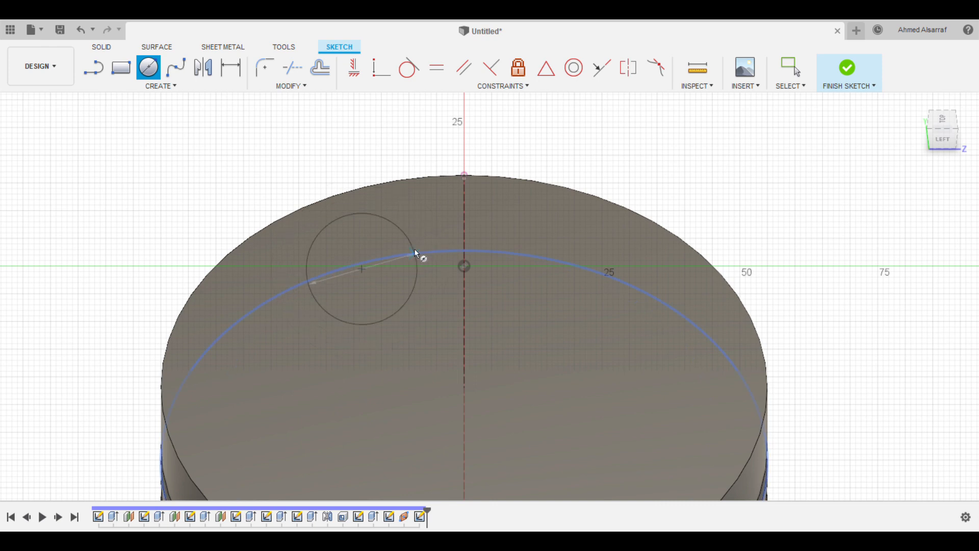
{"action": "key", "text": "Return"}
{"action": "left_click_drag", "start_coordinate": [361, 269], "coordinate": [406, 267]}
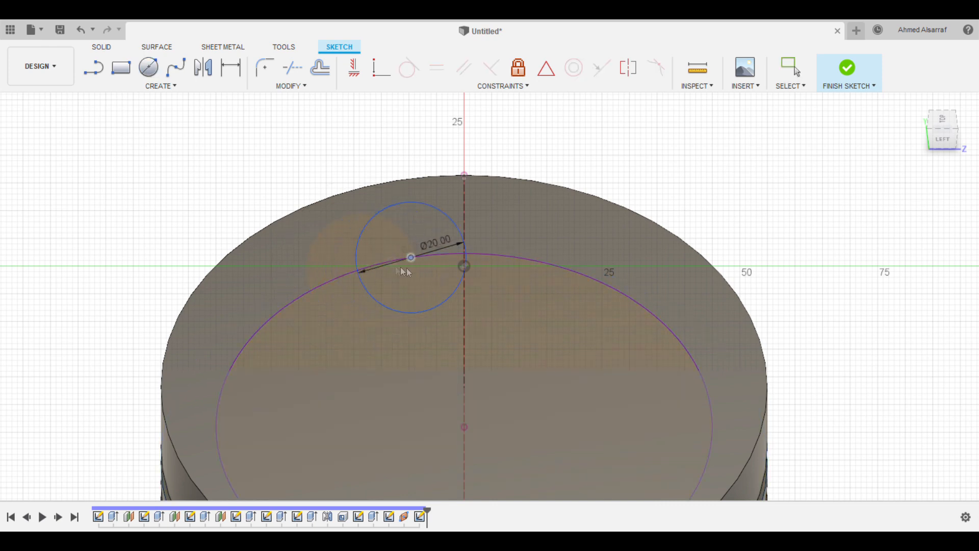
{"action": "scroll", "coordinate": [362, 185], "scroll_direction": "down", "scroll_amount": 3}
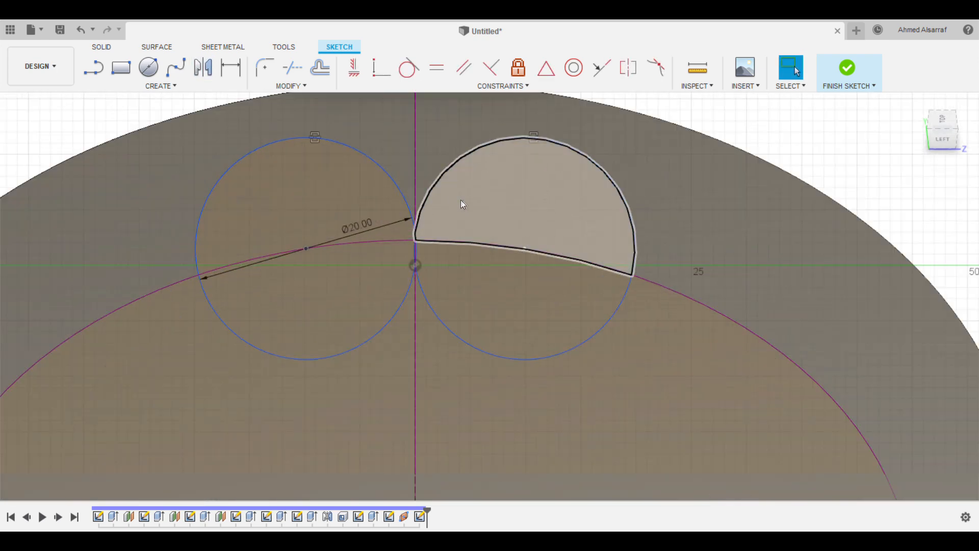
Step: Extrude both 20 mm circles as an angled cut into the crown, then edit the cut to make the pockets deeper
{"action": "left_click", "coordinate": [460, 200]}
{"action": "left_click", "coordinate": [325, 291]}
{"action": "key", "text": "e"}
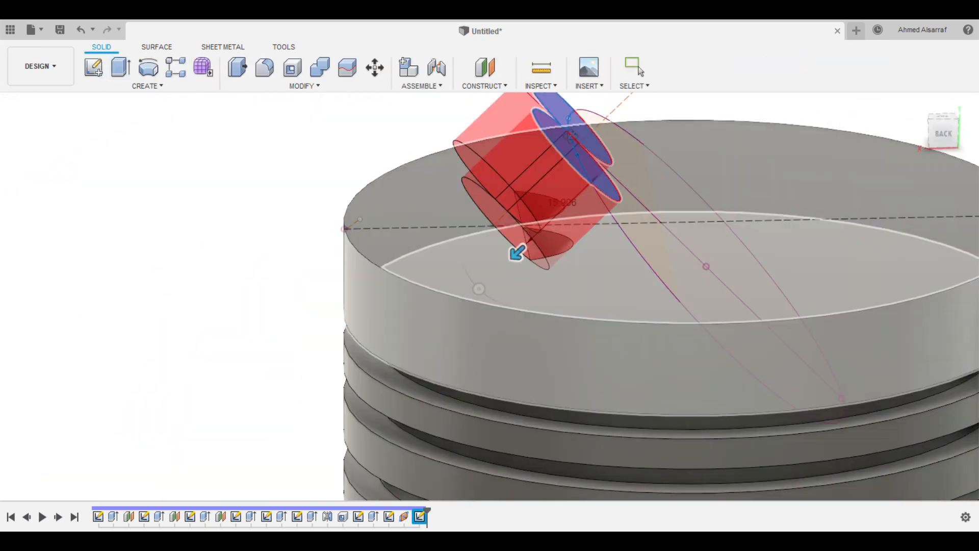
{"action": "mouse_move", "coordinate": [507, 258]}
{"action": "left_mouse_down"}
{"action": "mouse_move", "coordinate": [436, 325]}
{"action": "mouse_move", "coordinate": [498, 258]}
{"action": "left_mouse_up"}
{"action": "middle_click_drag", "start_coordinate": [498, 258], "coordinate": [472, 295], "text": "shift"}
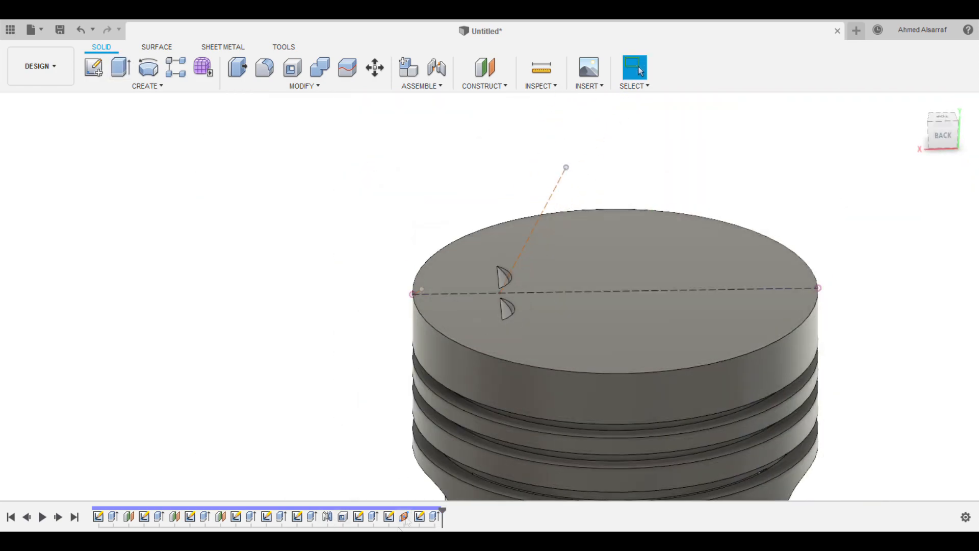
{"action": "double_click", "coordinate": [438, 515]}
{"action": "left_click_drag", "start_coordinate": [490, 323], "coordinate": [486, 332]}
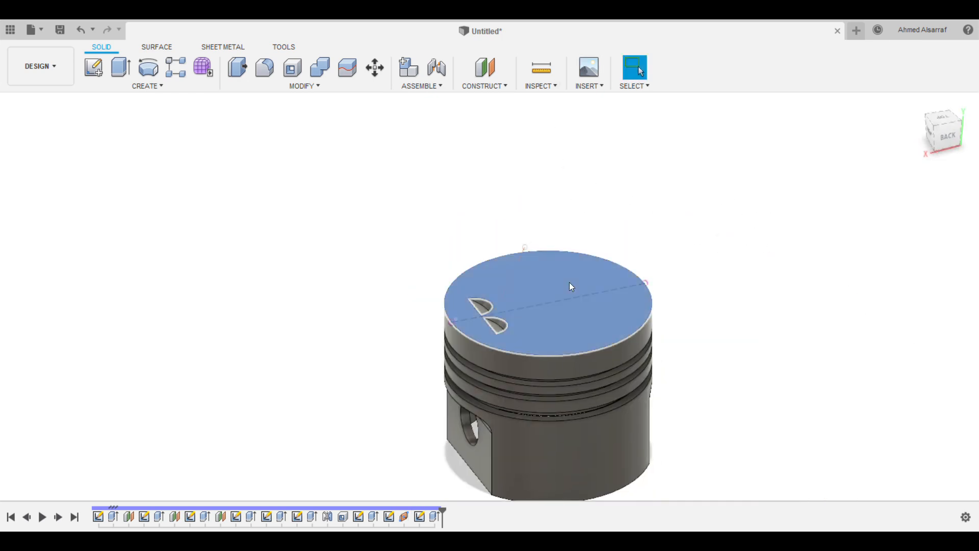
Step: Sketch a 30 mm diameter circle on the crown's top face, beside the centreline and opposite the two pockets
{"action": "middle_click_drag", "start_coordinate": [820, 376], "coordinate": [673, 391], "text": "shift"}
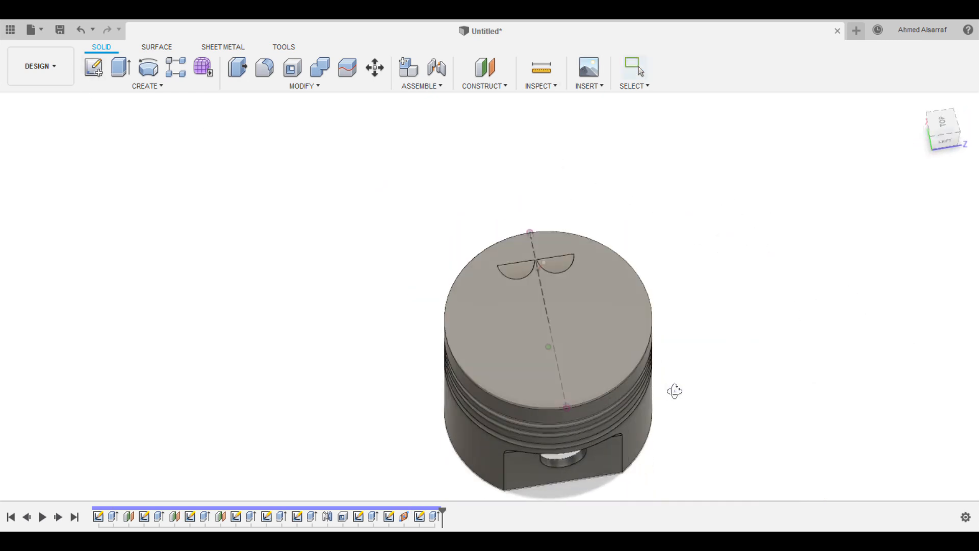
{"action": "left_click", "coordinate": [566, 326]}
{"action": "left_click", "coordinate": [93, 72]}
{"action": "scroll", "coordinate": [398, 327], "scroll_direction": "up", "scroll_amount": 4}
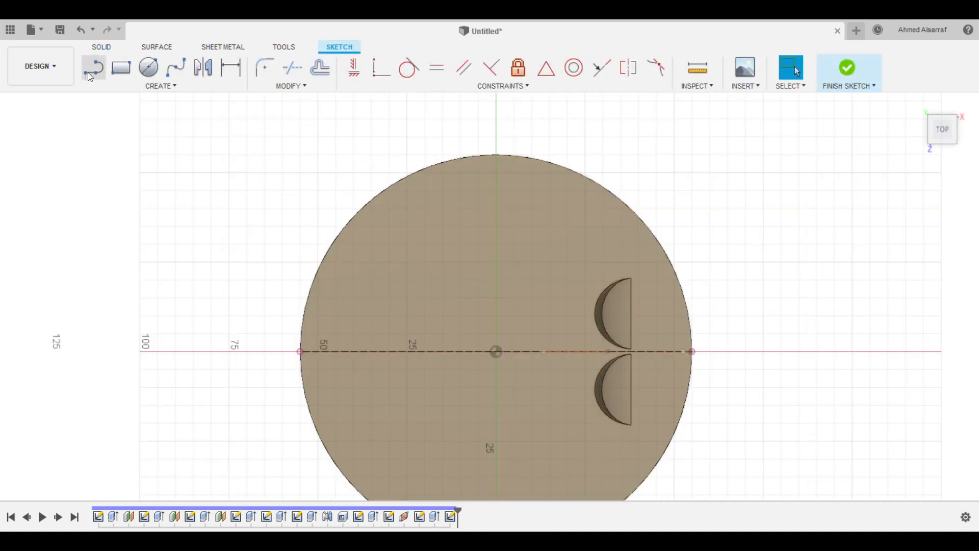
{"action": "type", "text": "30"}
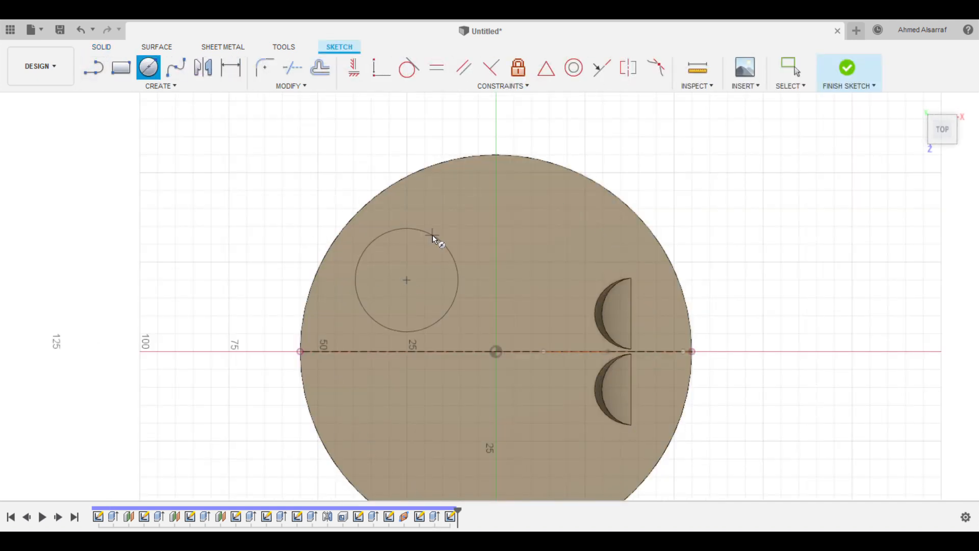
{"action": "key", "text": "Return"}
{"action": "left_click_drag", "start_coordinate": [406, 280], "coordinate": [431, 295]}
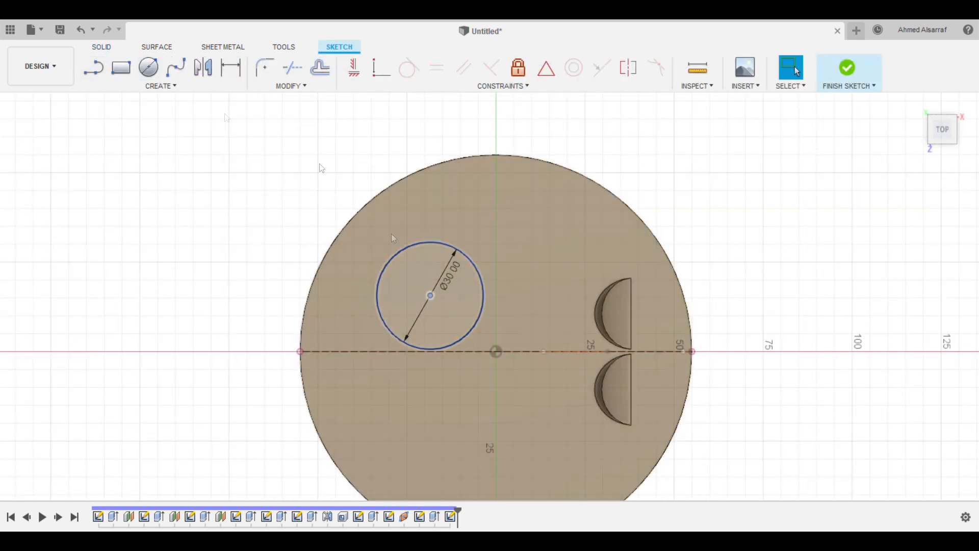
Step: Mirror the 30 mm circle across the centreline and reposition the original so that the two circles overlap
{"action": "left_click", "coordinate": [203, 67]}
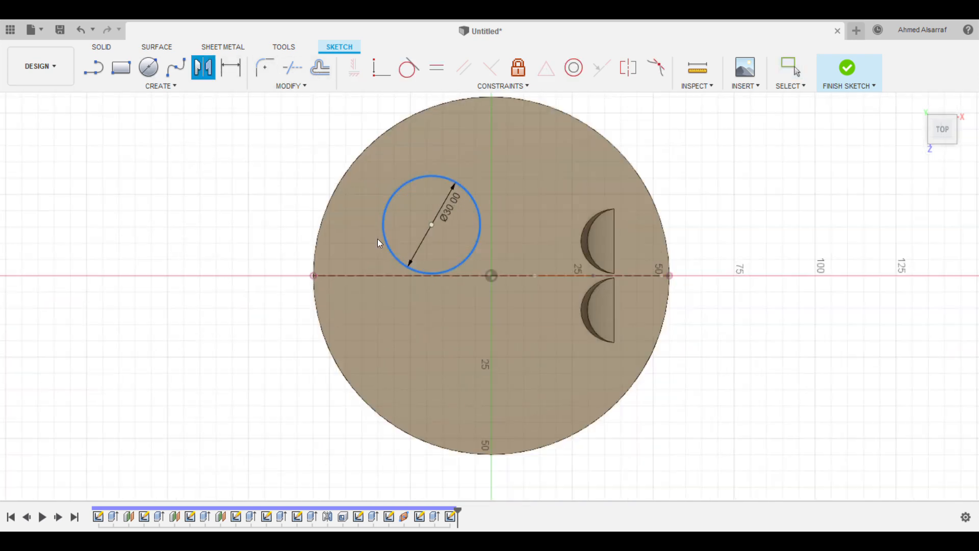
{"action": "left_click", "coordinate": [736, 245]}
{"action": "scroll", "coordinate": [419, 265], "scroll_direction": "up", "scroll_amount": 3}
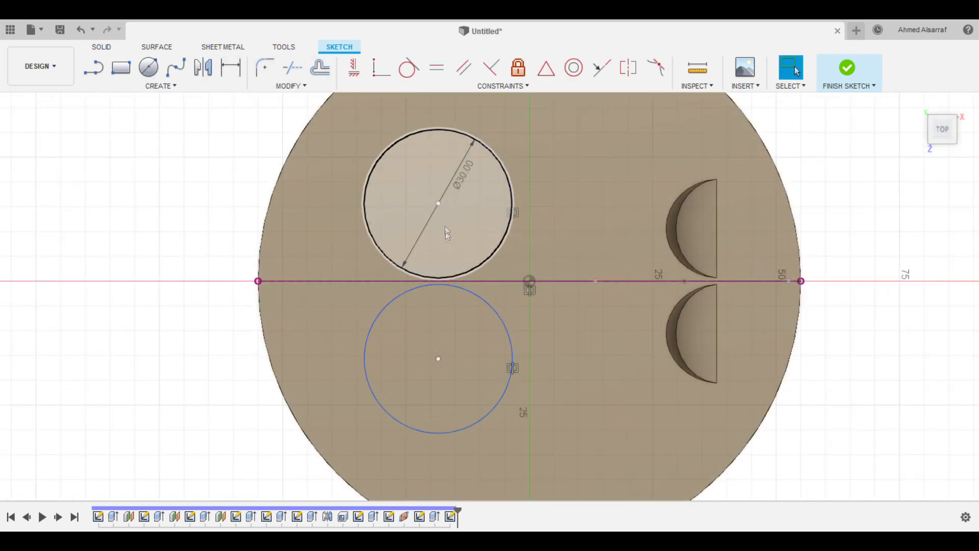
{"action": "left_click_drag", "start_coordinate": [439, 203], "coordinate": [424, 213]}
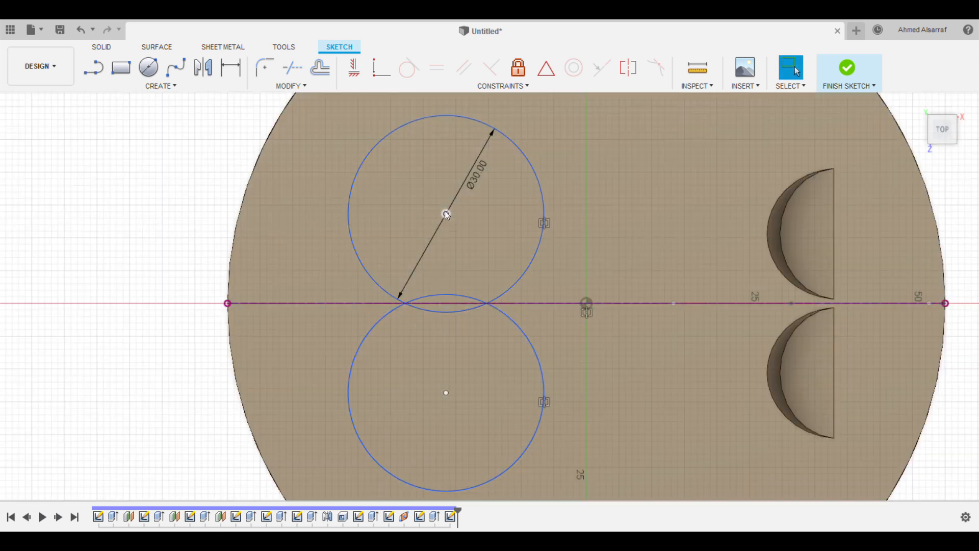
{"action": "left_click_drag", "start_coordinate": [446, 214], "coordinate": [436, 231]}
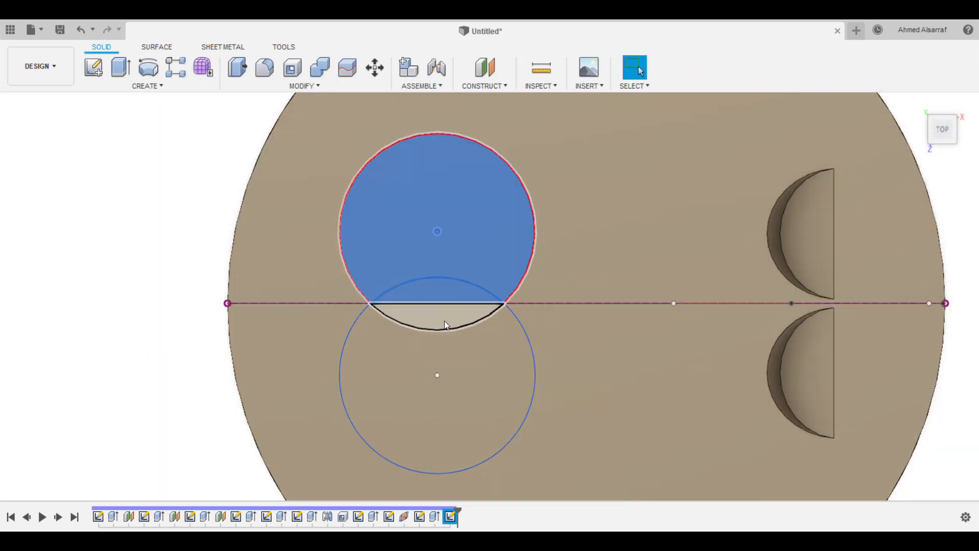
Step: Extrude all regions of the two overlapping circles about 12 mm upward from the crown as a raised boss
{"action": "left_click", "coordinate": [442, 365]}
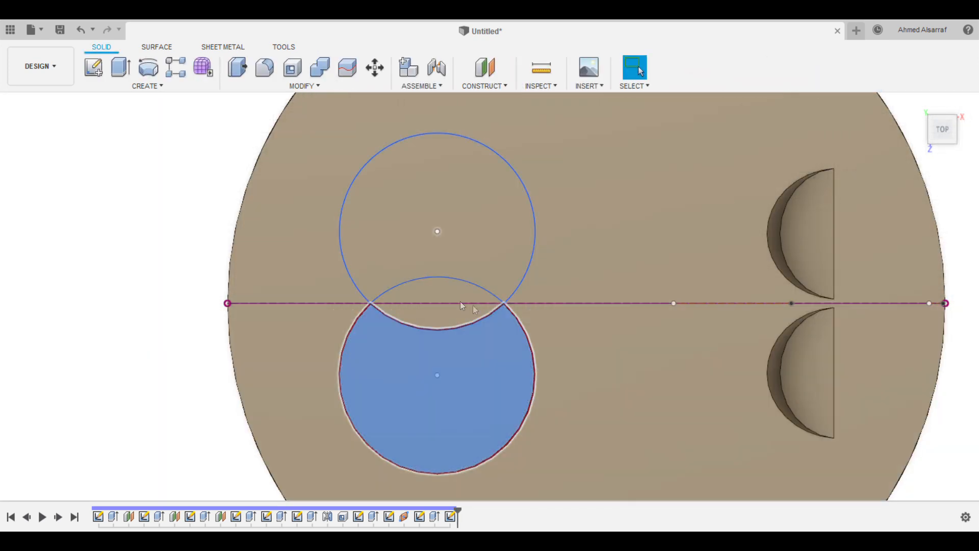
{"action": "left_click", "coordinate": [121, 67]}
{"action": "left_click", "coordinate": [437, 316]}
{"action": "left_click", "coordinate": [437, 292]}
{"action": "left_click", "coordinate": [417, 237]}
{"action": "middle_click_drag", "start_coordinate": [417, 237], "coordinate": [451, 148], "text": "shift"}
{"action": "left_click_drag", "start_coordinate": [457, 157], "coordinate": [458, 109]}
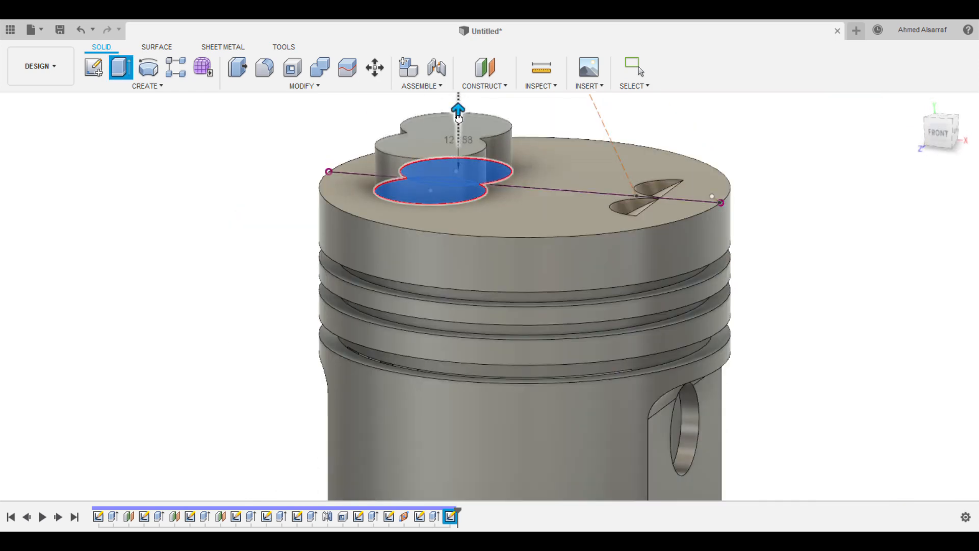
{"action": "middle_click_drag", "start_coordinate": [509, 148], "coordinate": [573, 122], "text": "shift"}
{"action": "scroll", "coordinate": [499, 191], "scroll_direction": "down", "scroll_amount": 2}
{"action": "middle_click_drag", "start_coordinate": [498, 190], "coordinate": [507, 286]}
{"action": "key", "text": "Return"}
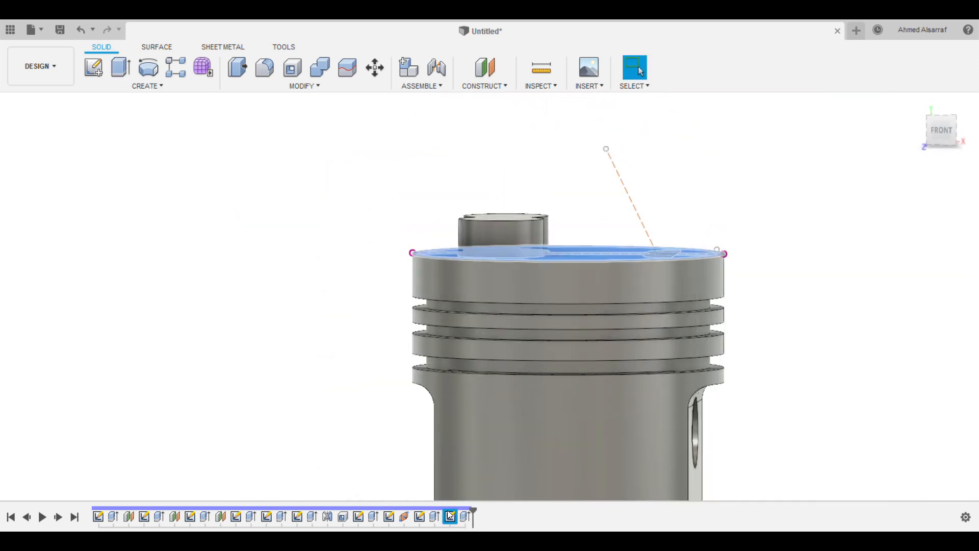
Step: Set the diameter of the overlapping mirrored circles in the boss sketch to 45 mm
{"action": "type", "text": "45"}
{"action": "key", "text": "Return"}
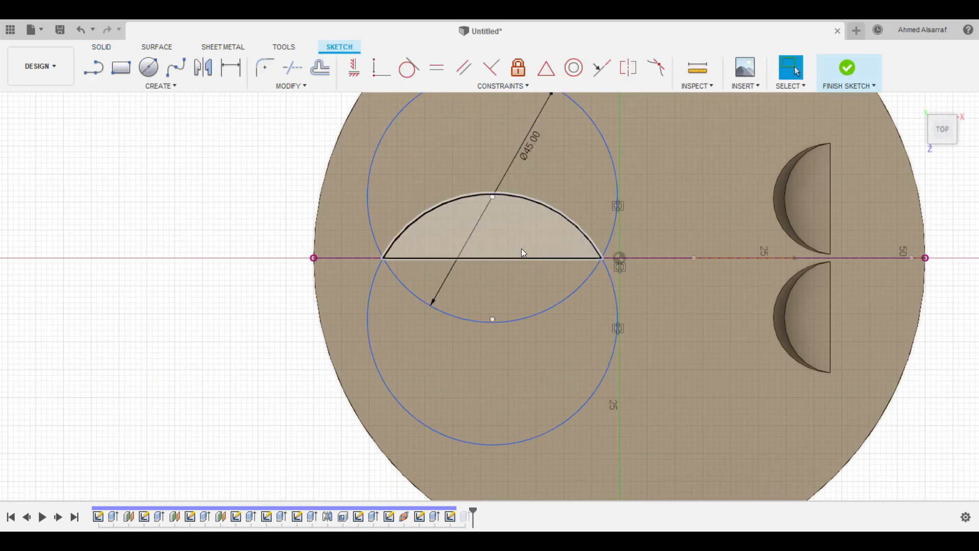
{"action": "left_click", "coordinate": [953, 411]}
Step: Sketch a closed four-sided profile on the piston's central vertical plane, its slanted lower edge crossing the boss and the rest above it
{"action": "mouse_move", "coordinate": [666, 131]}
{"action": "middle_mouse_down", "text": "shift"}
{"action": "mouse_move", "coordinate": [888, 127]}
{"action": "mouse_move", "coordinate": [783, 332]}
{"action": "mouse_move", "coordinate": [774, 310]}
{"action": "middle_mouse_up", "text": "shift"}
{"action": "left_click", "coordinate": [94, 68]}
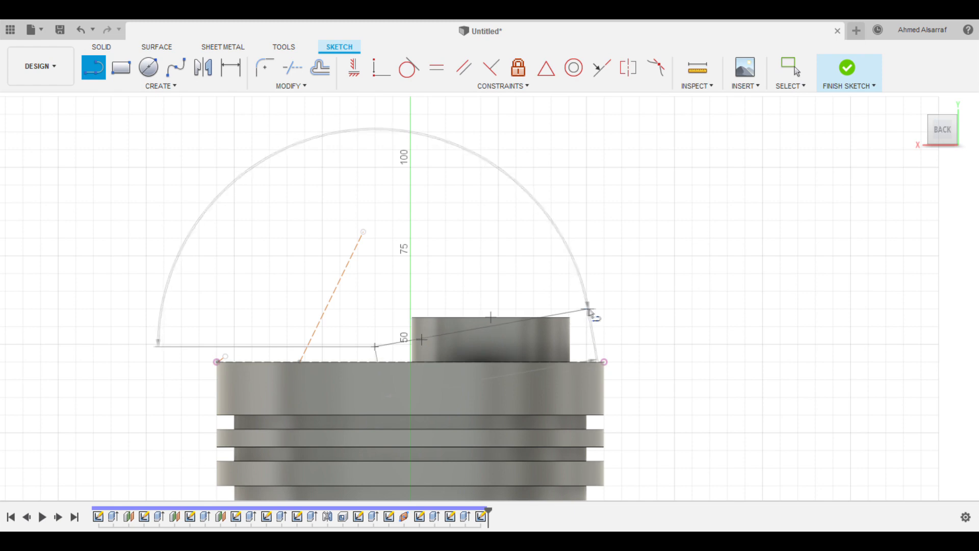
{"action": "left_click", "coordinate": [592, 318]}
{"action": "left_click", "coordinate": [598, 163]}
{"action": "left_click", "coordinate": [356, 171]}
{"action": "left_click", "coordinate": [374, 349]}
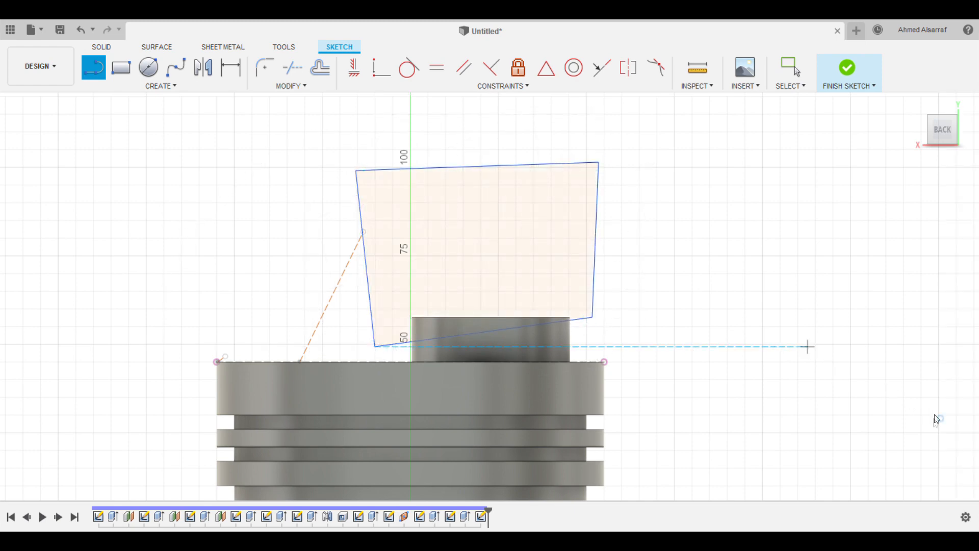
{"action": "left_click", "coordinate": [847, 68]}
Step: Extrude the four-sided profile as a cut across the boss to give it a sloped top
{"action": "left_click", "coordinate": [908, 281]}
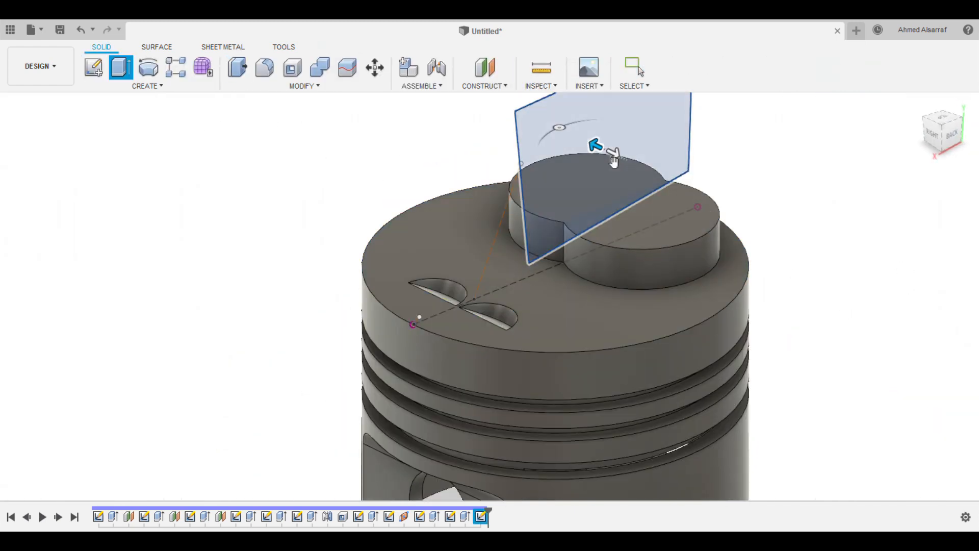
{"action": "left_click_drag", "start_coordinate": [596, 146], "coordinate": [794, 240]}
{"action": "left_click", "coordinate": [896, 380]}
Step: Fillet both base edges where the boss meets the crown with a large radius
{"action": "middle_click_drag", "start_coordinate": [882, 285], "coordinate": [902, 281], "text": "shift"}
{"action": "middle_click_drag", "start_coordinate": [903, 280], "coordinate": [514, 329]}
{"action": "left_click", "coordinate": [518, 308]}
{"action": "key", "text": "f"}
{"action": "middle_click_drag", "start_coordinate": [402, 167], "coordinate": [244, 170], "text": "shift"}
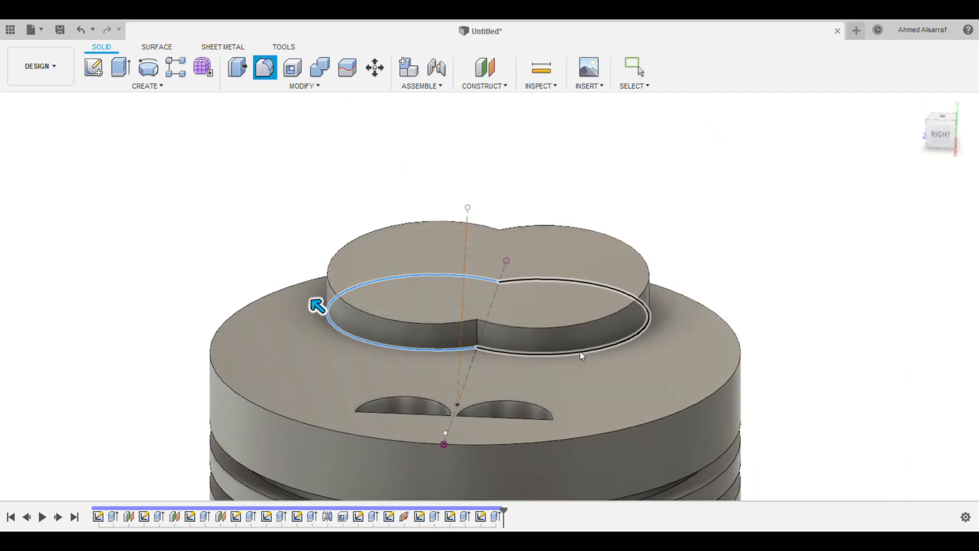
{"action": "left_click", "coordinate": [581, 351]}
{"action": "mouse_move", "coordinate": [586, 346]}
{"action": "left_mouse_down"}
{"action": "mouse_move", "coordinate": [595, 348]}
{"action": "mouse_move", "coordinate": [586, 339]}
{"action": "left_mouse_up"}
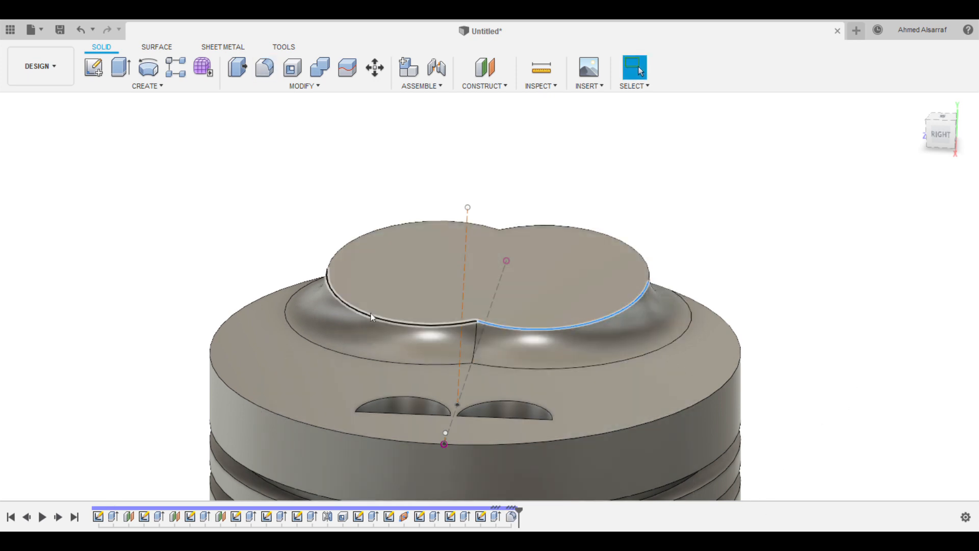
Step: Fillet both top edges of the boss with a small radius
{"action": "left_click", "coordinate": [649, 279]}
{"action": "left_click", "coordinate": [367, 315]}
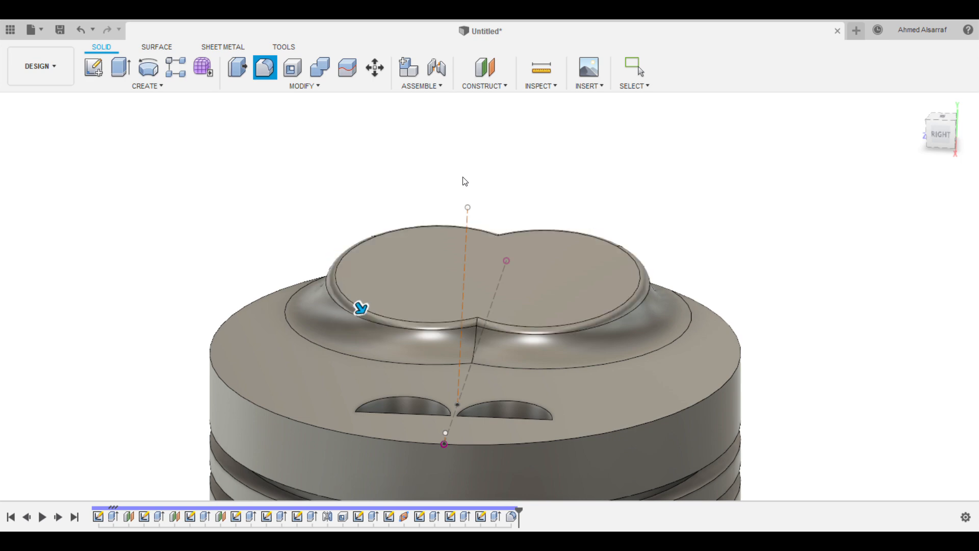
{"action": "key", "text": "Return"}
Step: Fillet the curved upper edges of the two valve pockets
{"action": "scroll", "coordinate": [452, 394], "scroll_direction": "down", "scroll_amount": 2}
{"action": "middle_click_drag", "start_coordinate": [452, 395], "coordinate": [658, 364], "text": "shift"}
{"action": "scroll", "coordinate": [659, 364], "scroll_direction": "up", "scroll_amount": 4}
{"action": "left_click", "coordinate": [633, 369]}
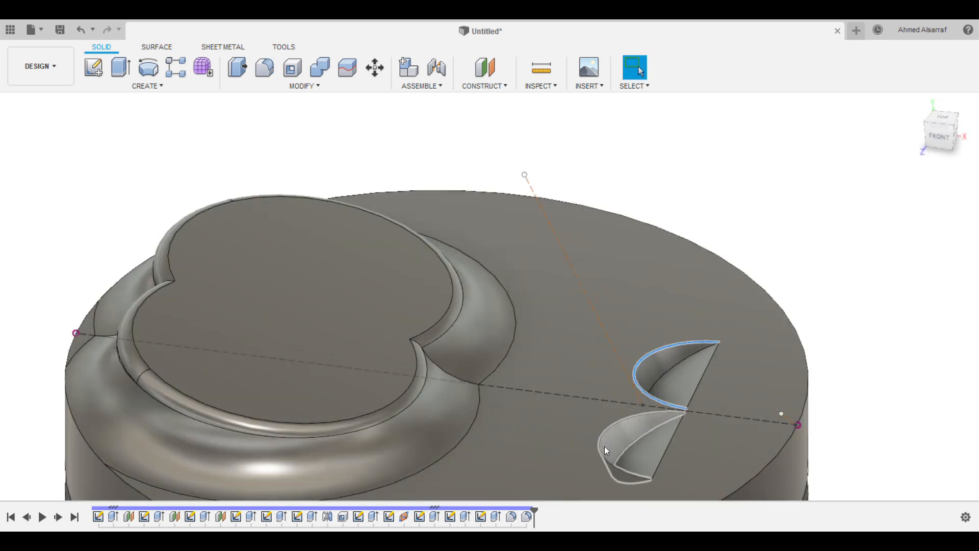
{"action": "left_click", "coordinate": [604, 446]}
{"action": "key", "text": "f"}
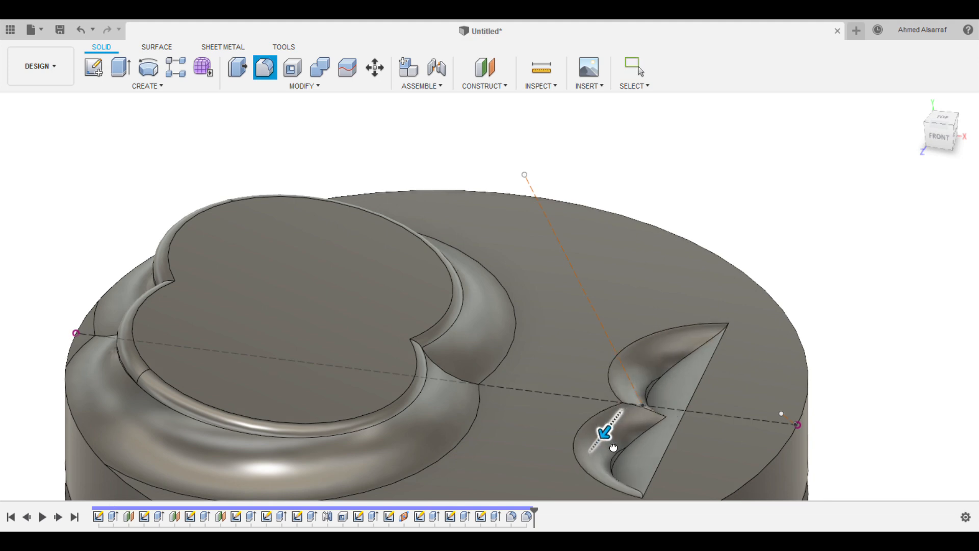
Step: Fillet the straight outer edge of the two valve pockets with a small radius
{"action": "left_click_drag", "start_coordinate": [699, 392], "coordinate": [707, 404]}
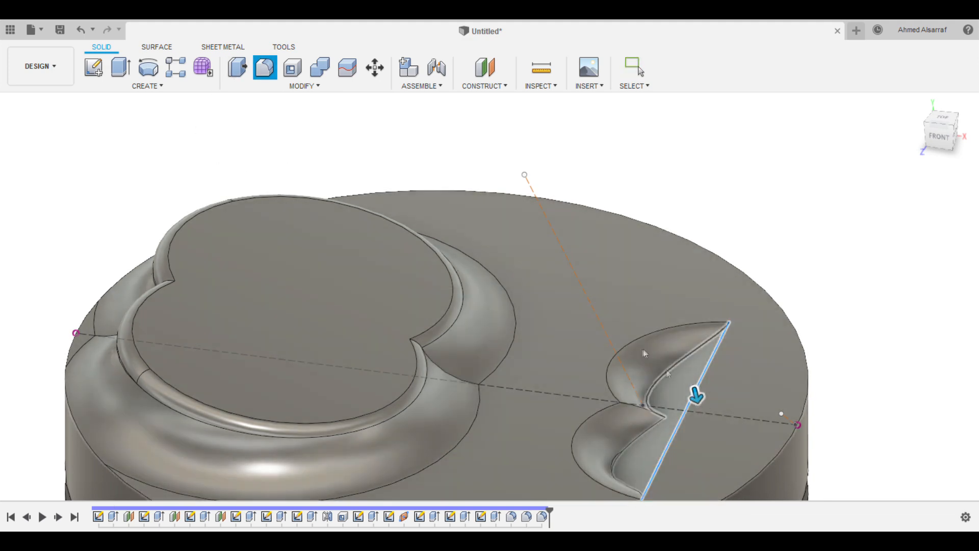
{"action": "middle_click_drag", "start_coordinate": [643, 348], "coordinate": [623, 275]}
{"action": "scroll", "coordinate": [623, 274], "scroll_direction": "down", "scroll_amount": 2}
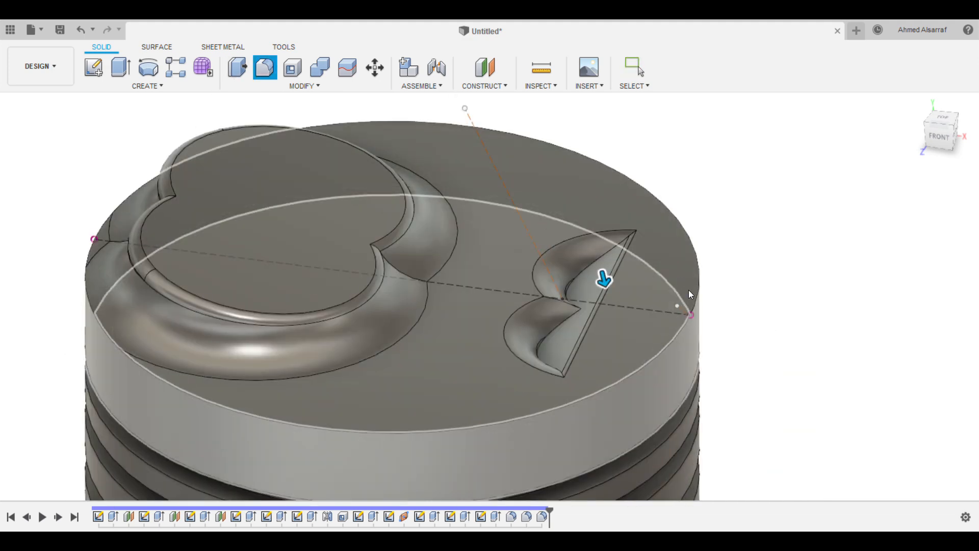
{"action": "key", "text": "Return"}
Step: Switch to the Render workspace, apply a light grey appearance to the piston and frame the whole part from a raised angle
{"action": "scroll", "coordinate": [688, 289], "scroll_direction": "down", "scroll_amount": 5}
{"action": "middle_click_drag", "start_coordinate": [688, 290], "coordinate": [781, 270], "text": "shift"}
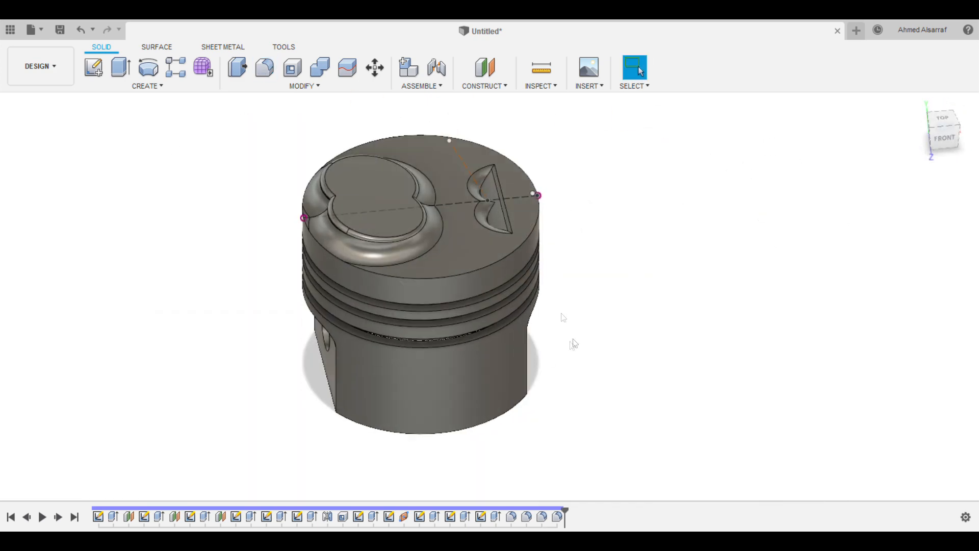
{"action": "middle_click_drag", "start_coordinate": [573, 344], "coordinate": [724, 265], "text": "shift"}
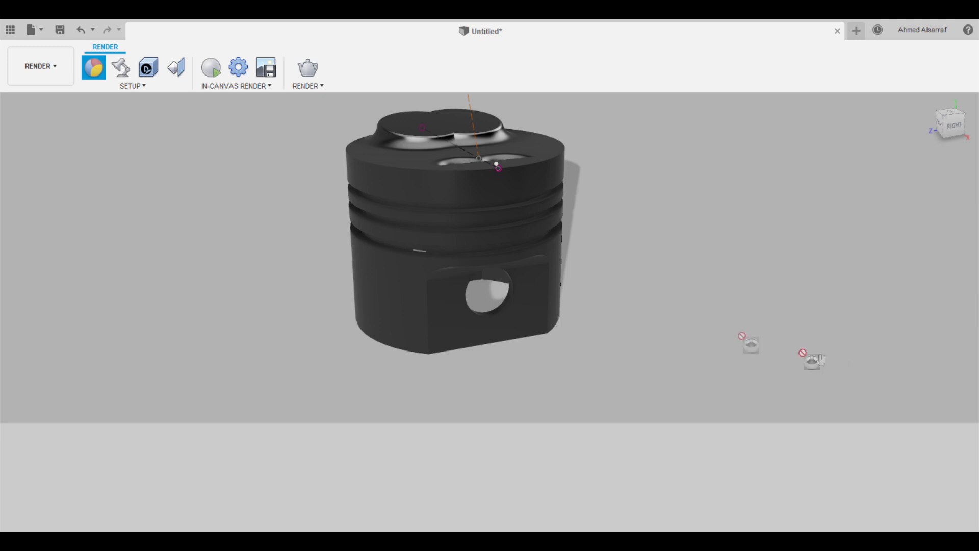
{"action": "left_click_drag", "start_coordinate": [821, 359], "coordinate": [509, 265]}
{"action": "mouse_move", "coordinate": [602, 220]}
{"action": "middle_mouse_down", "text": "shift"}
{"action": "mouse_move", "coordinate": [638, 173]}
{"action": "mouse_move", "coordinate": [606, 214]}
{"action": "middle_mouse_up", "text": "shift"}
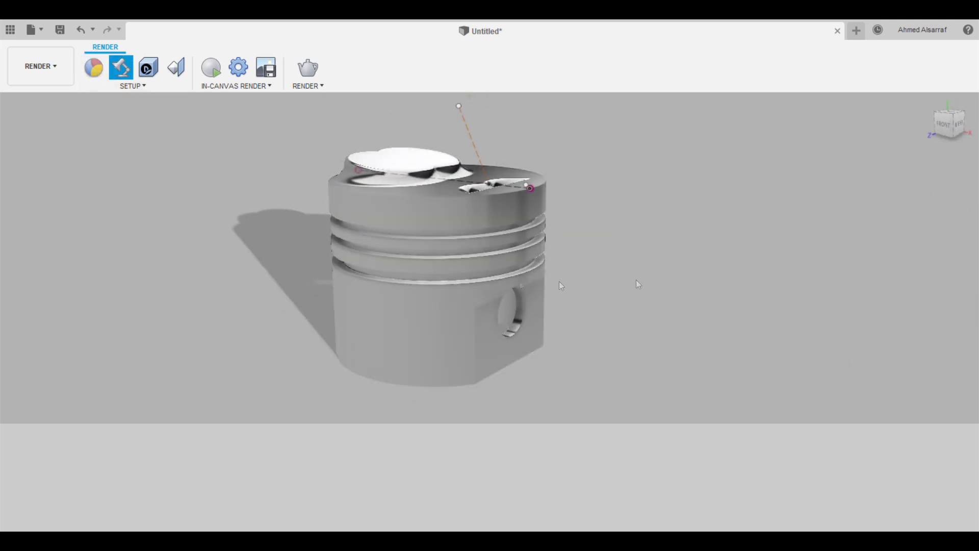
{"action": "scroll", "coordinate": [447, 271], "scroll_direction": "down", "scroll_amount": 5}
{"action": "middle_click_drag", "start_coordinate": [448, 270], "coordinate": [449, 256], "text": "shift"}
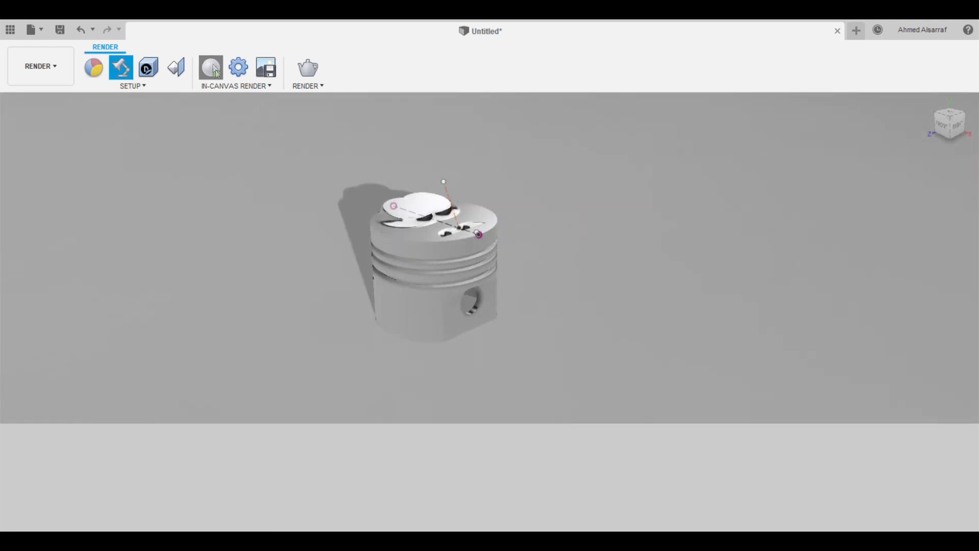